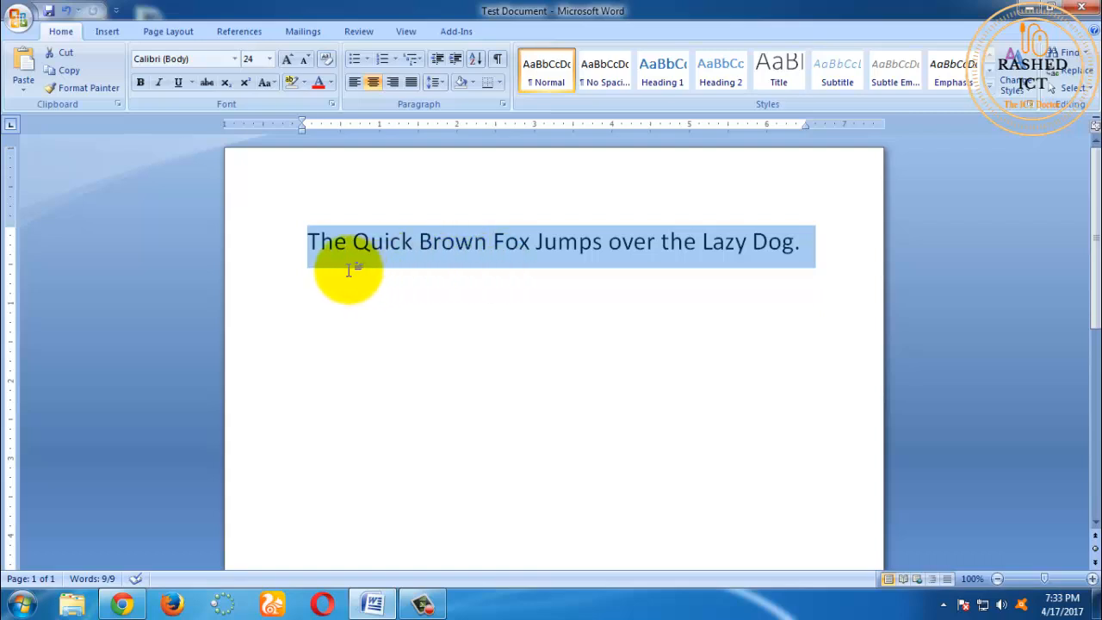
# Step: Change the selected sentence's font to Times New Roman and clear the selection
pyautogui.click(236, 59)
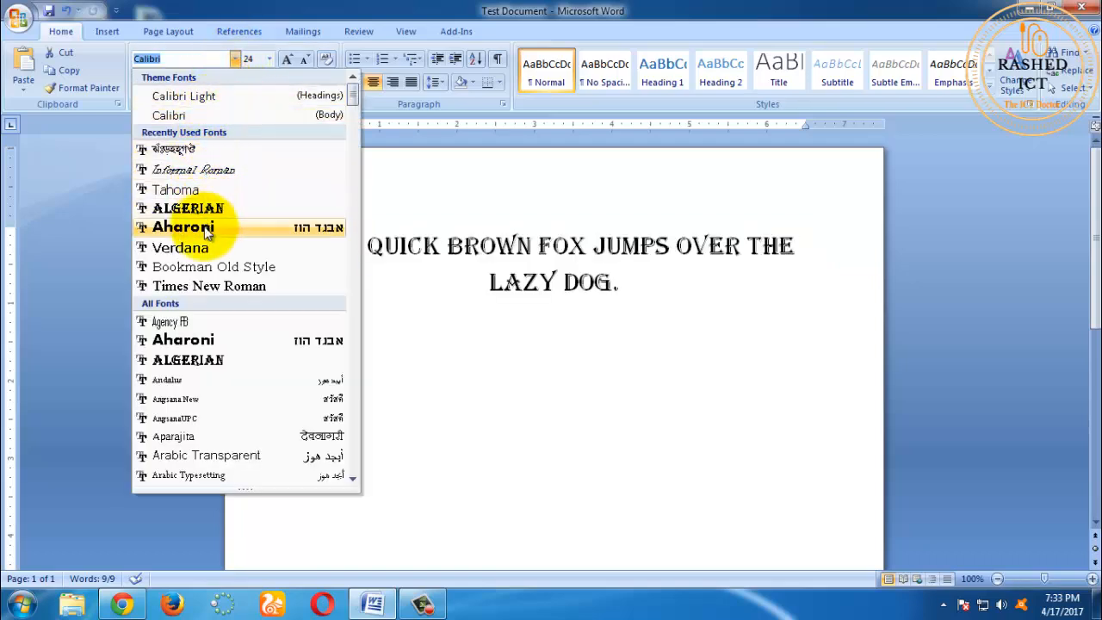
pyautogui.click(227, 291)
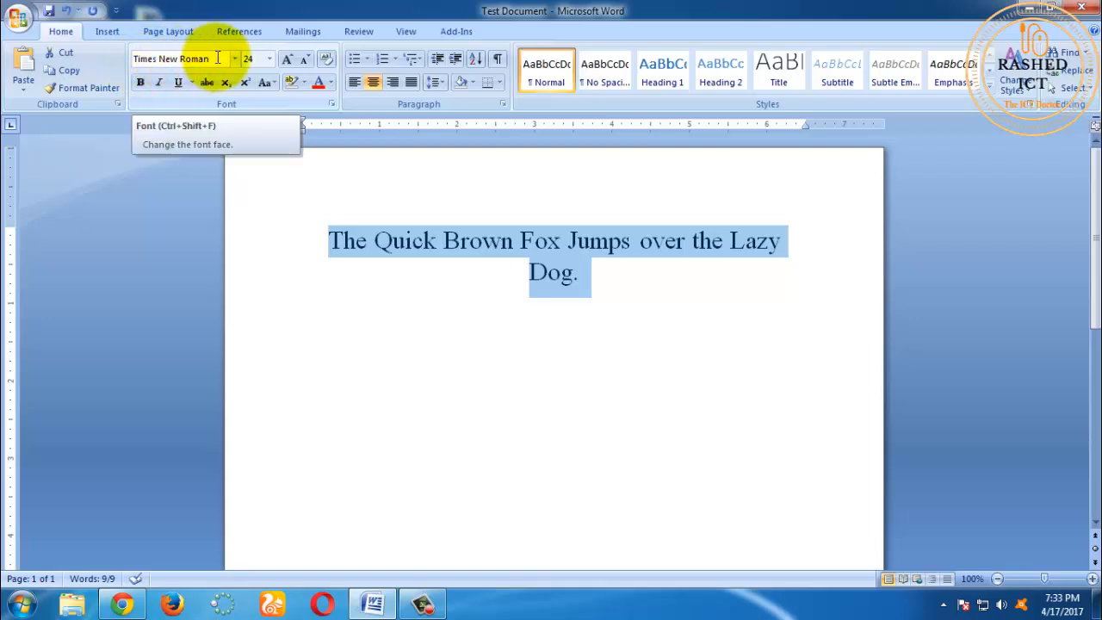
pyautogui.click(454, 320)
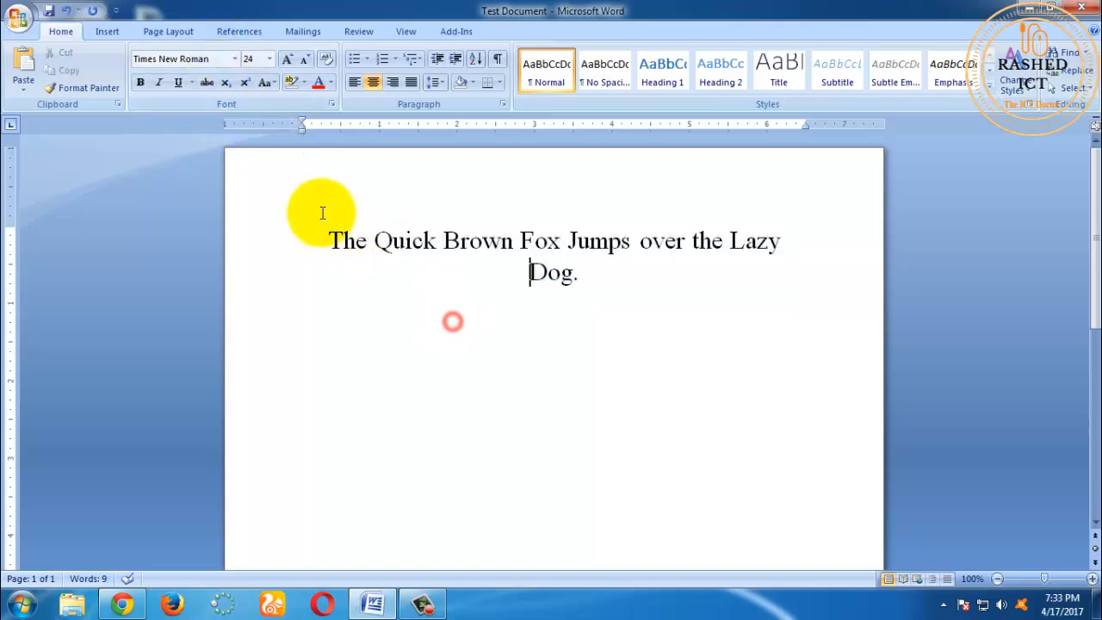
# Step: Select the whole sentence, browse the available fonts and apply Ebrima to it
pyautogui.moveTo(329, 232); pyautogui.dragTo(593, 304)
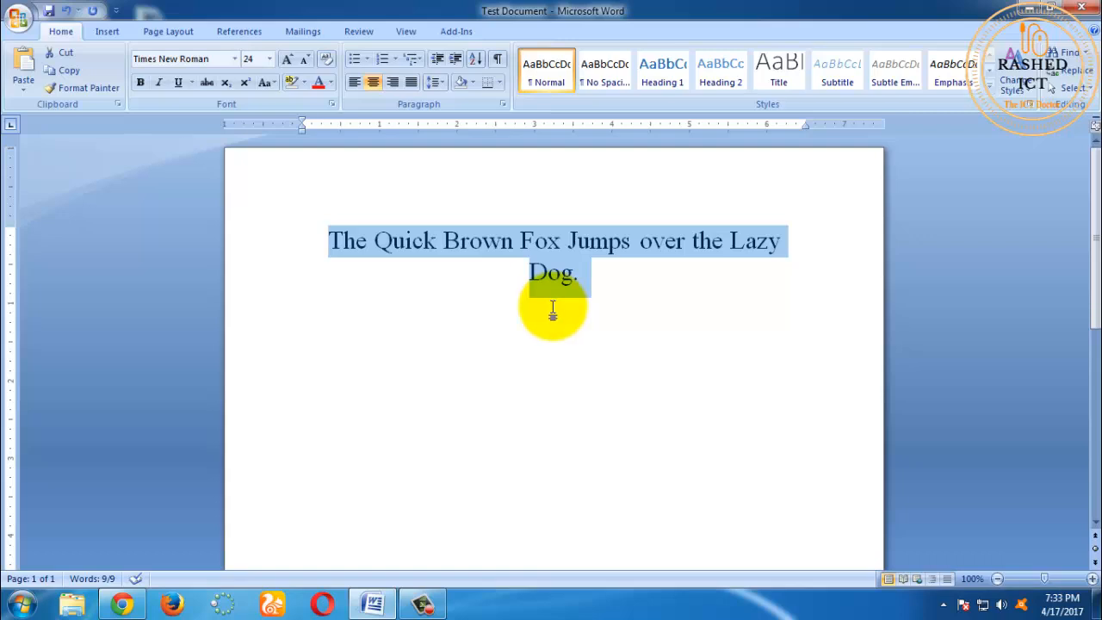
pyautogui.click(235, 58)
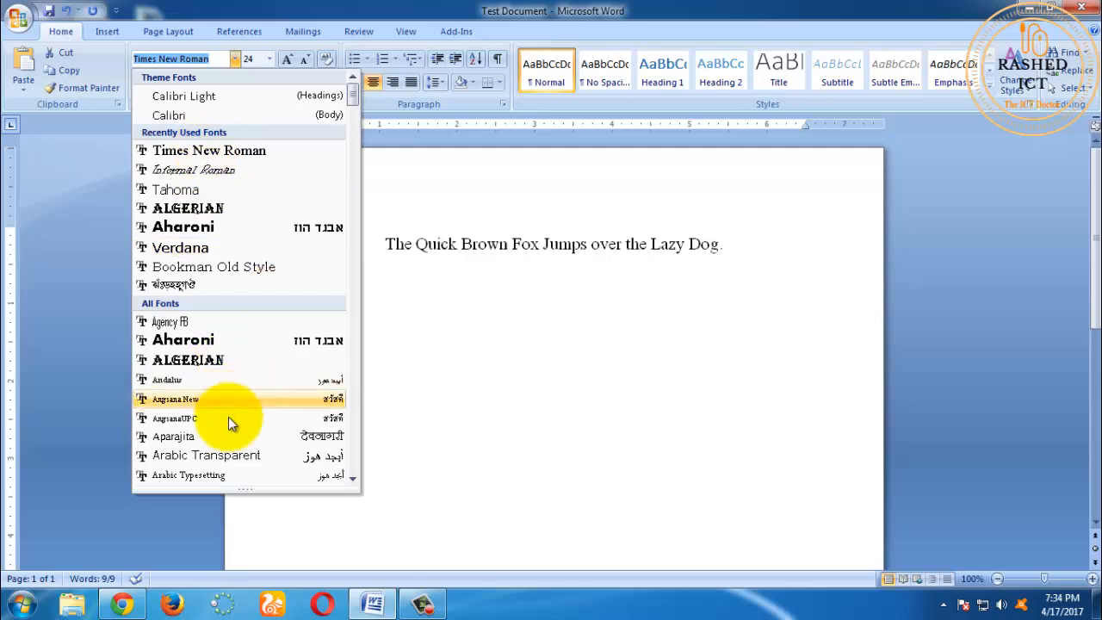
pyautogui.scroll(-2, 232, 460)
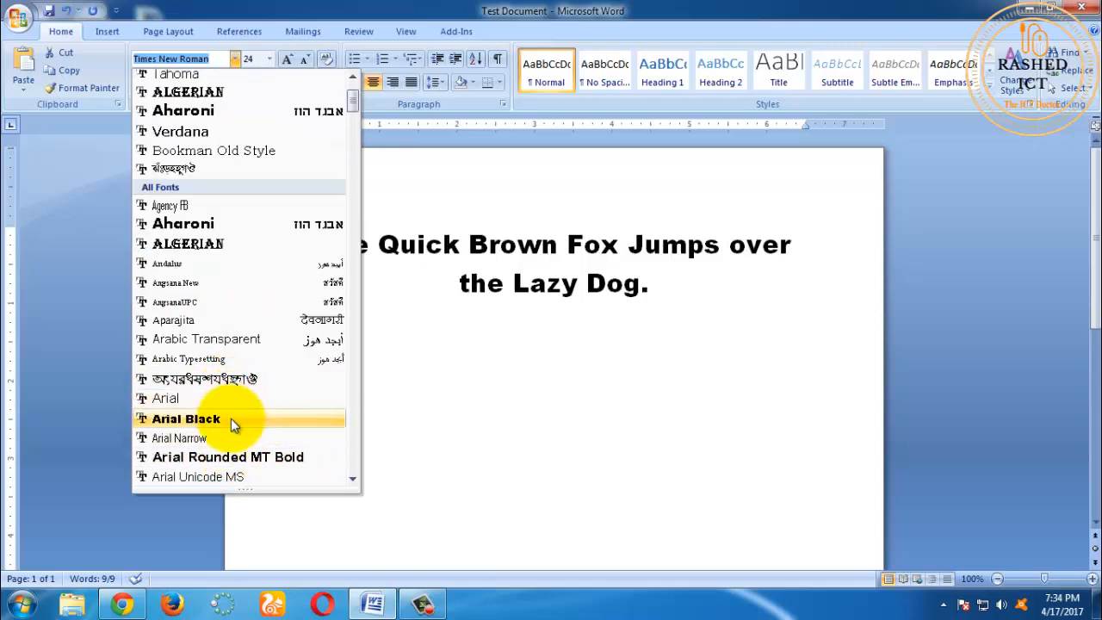
pyautogui.scroll(-6, 231, 418)
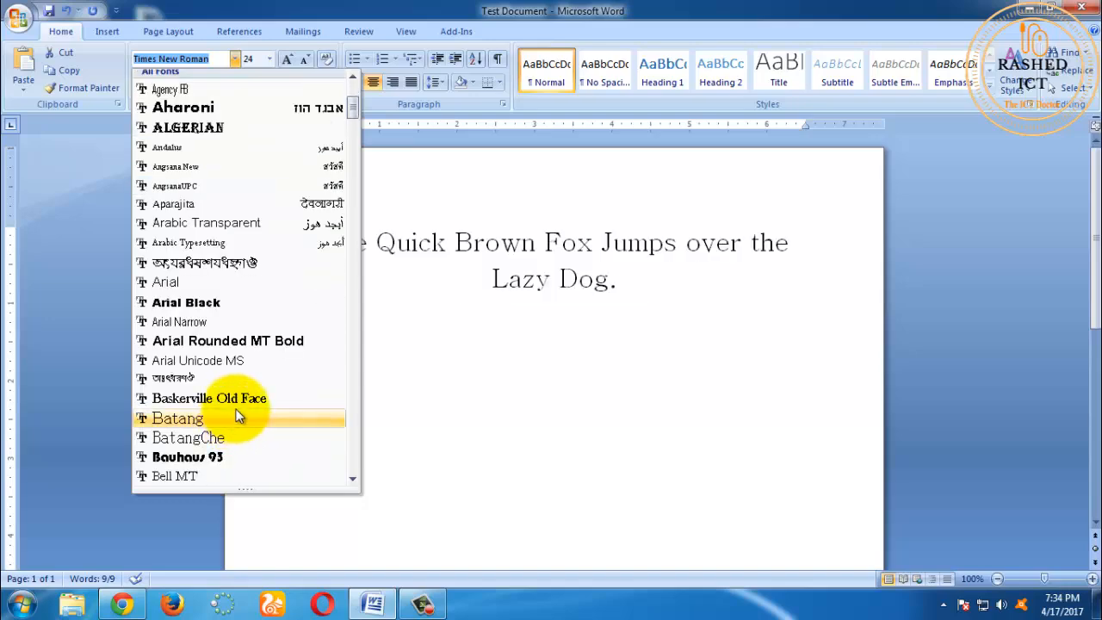
pyautogui.scroll(-9, 238, 411)
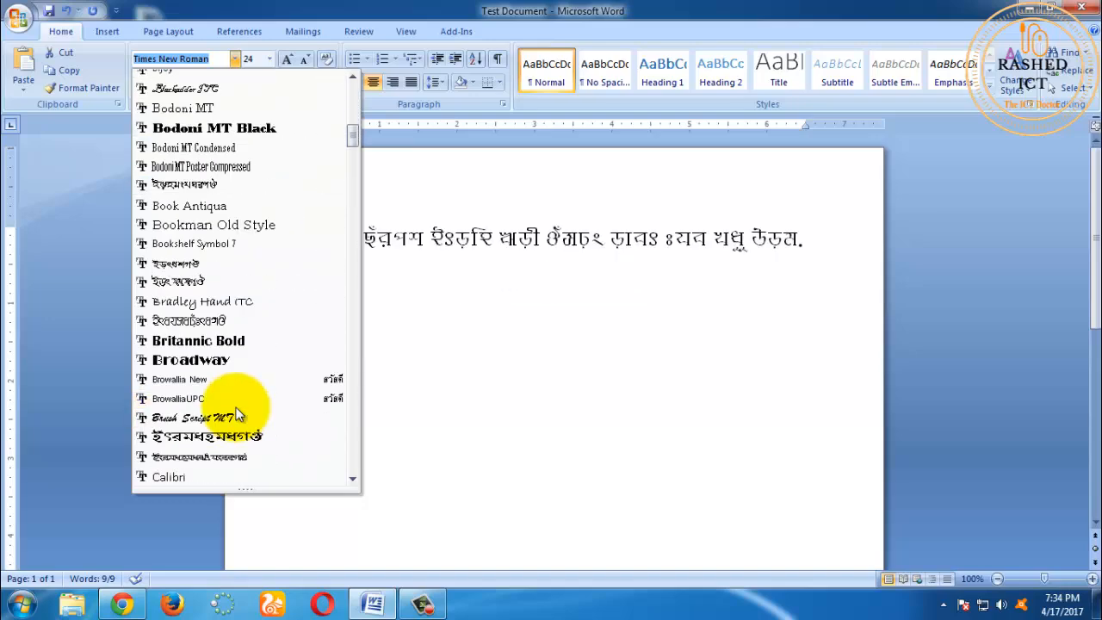
pyautogui.scroll(-9, 236, 405)
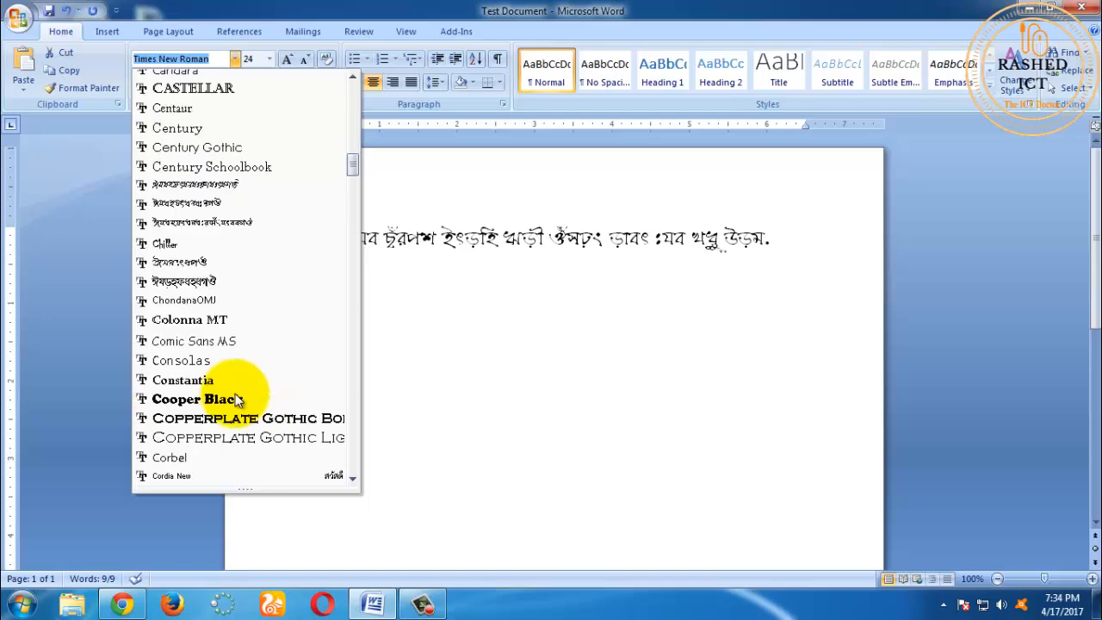
pyautogui.scroll(-5, 235, 396)
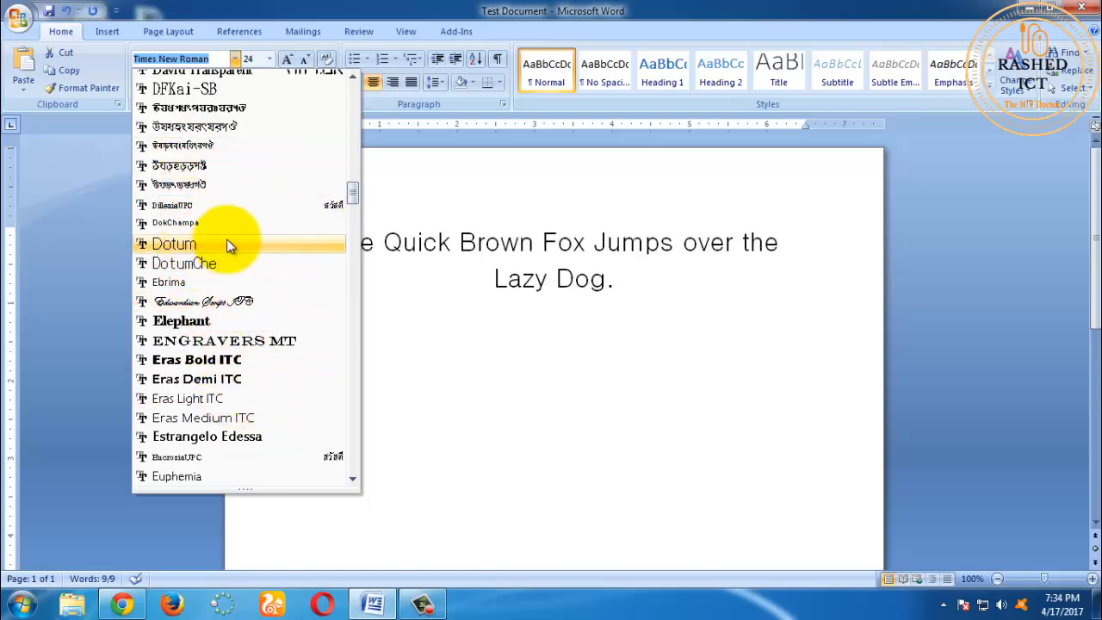
pyautogui.click(233, 282)
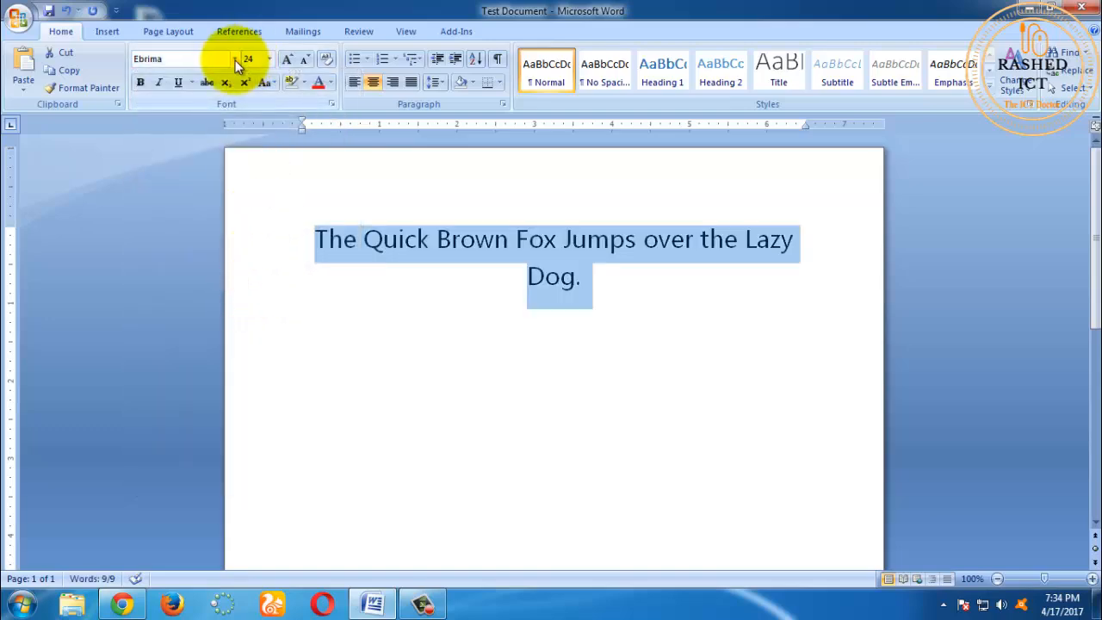
# Step: Set the sentence's font to the theme body font Calibri and deselect the text
pyautogui.click(234, 60)
pyautogui.click(229, 117)
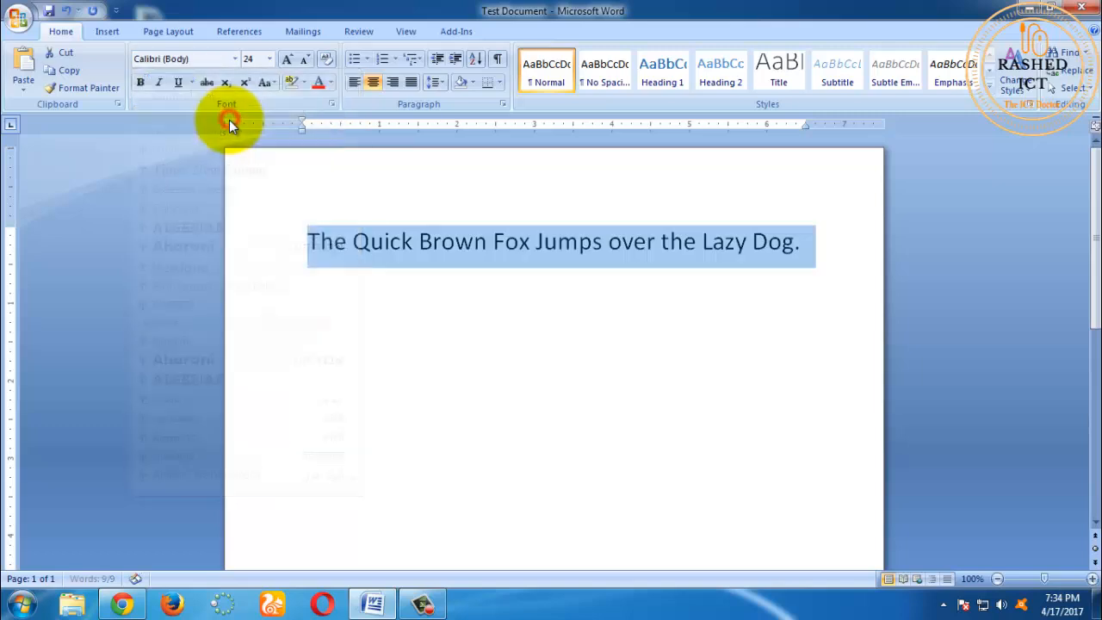
pyautogui.click(315, 263)
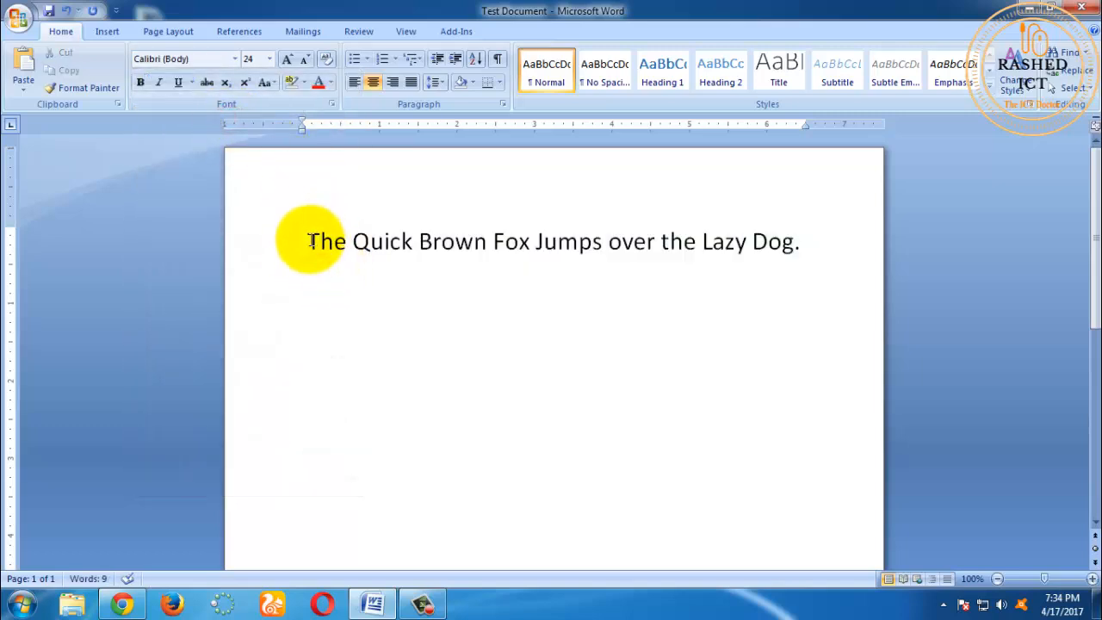
# Step: Set the font size of the sentence, excluding its final period, to 11 and left-align the paragraph
pyautogui.moveTo(308, 240)
pyautogui.mouseDown()
pyautogui.moveTo(787, 248)
pyautogui.moveTo(323, 243)
pyautogui.mouseUp()
pyautogui.click(799, 245)
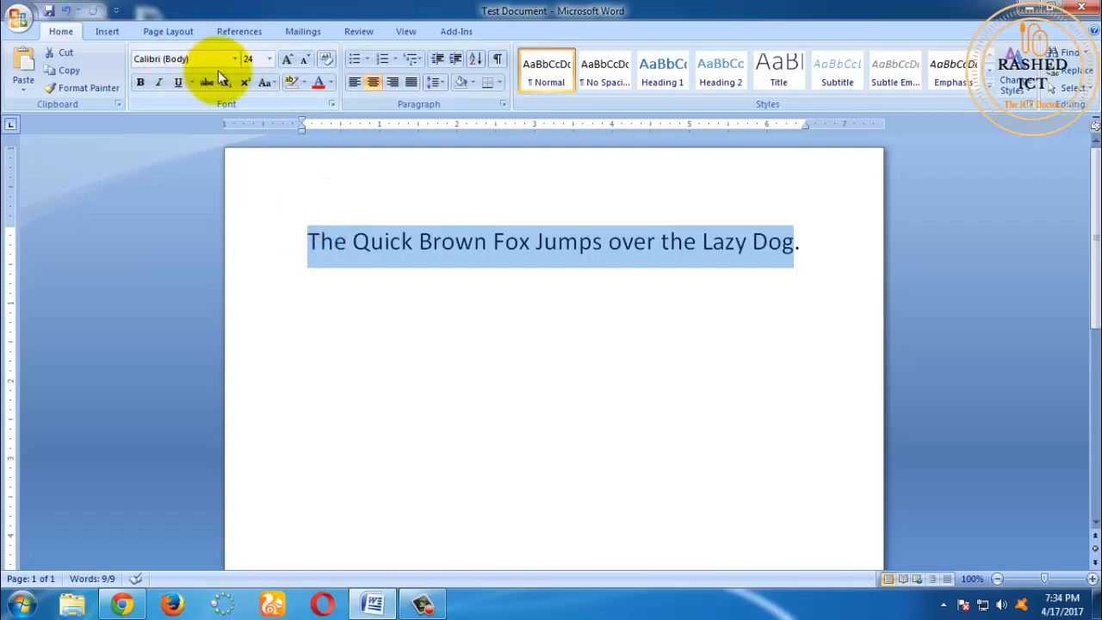
pyautogui.click(270, 60)
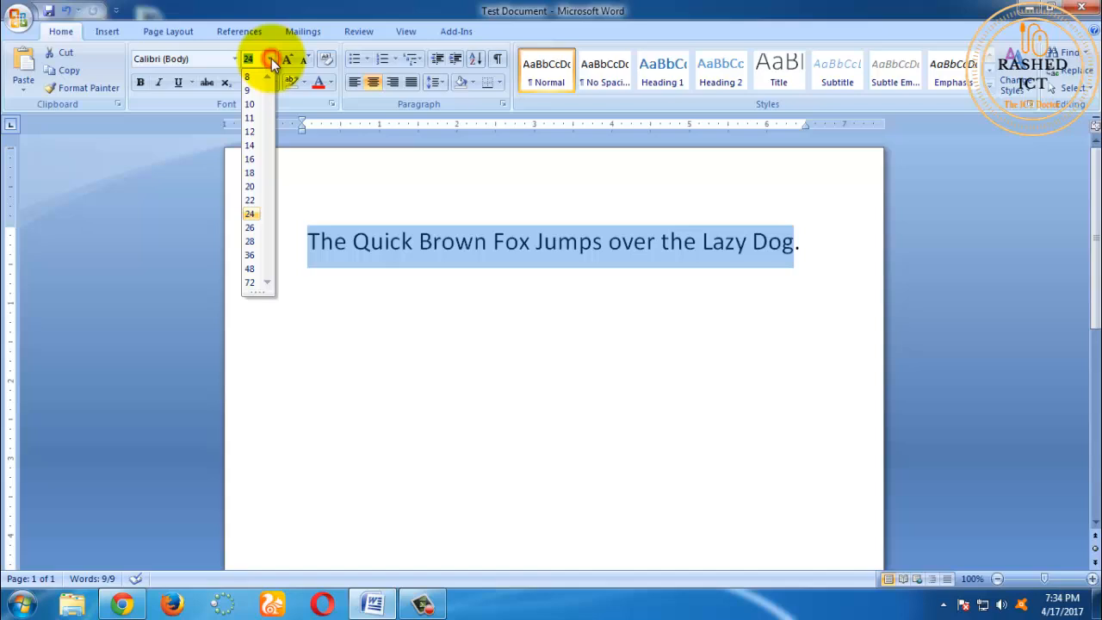
pyautogui.click(255, 117)
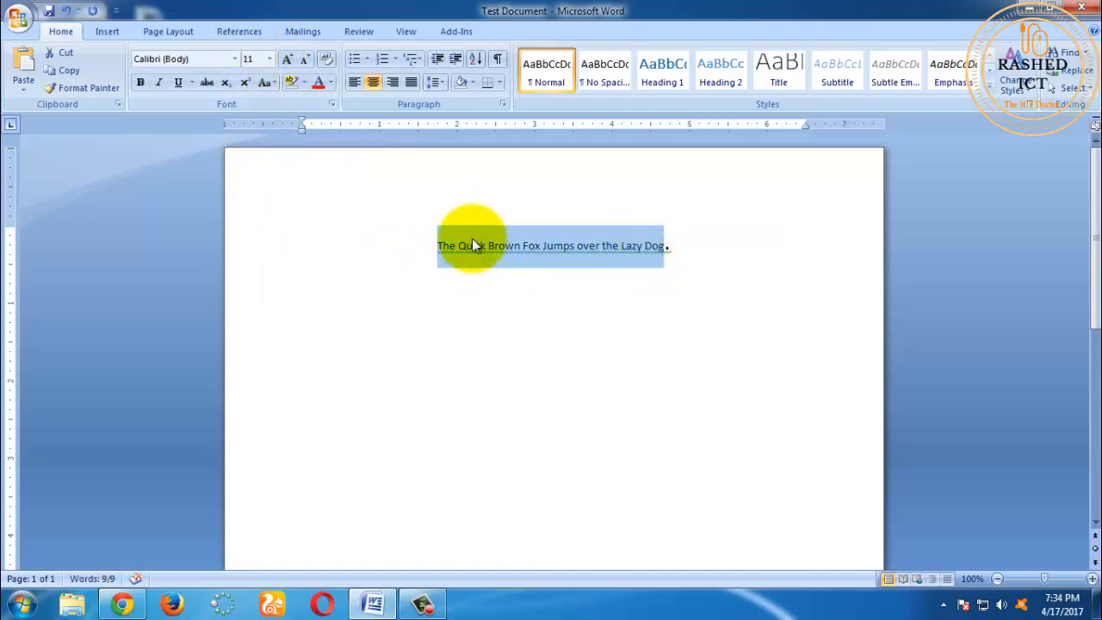
pyautogui.click(354, 82)
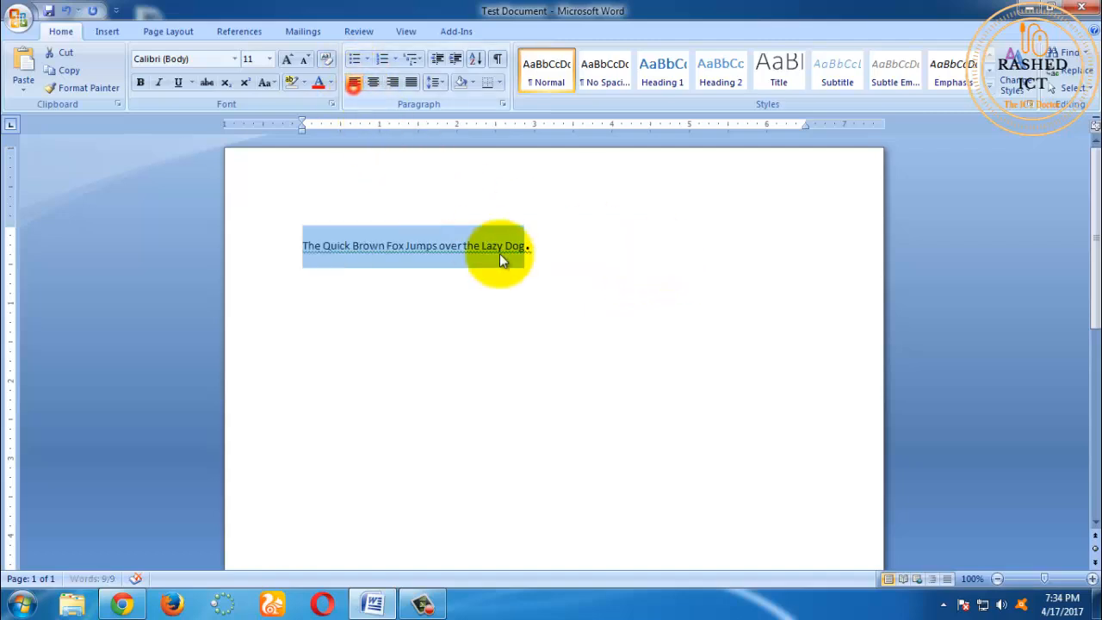
pyautogui.click(499, 258)
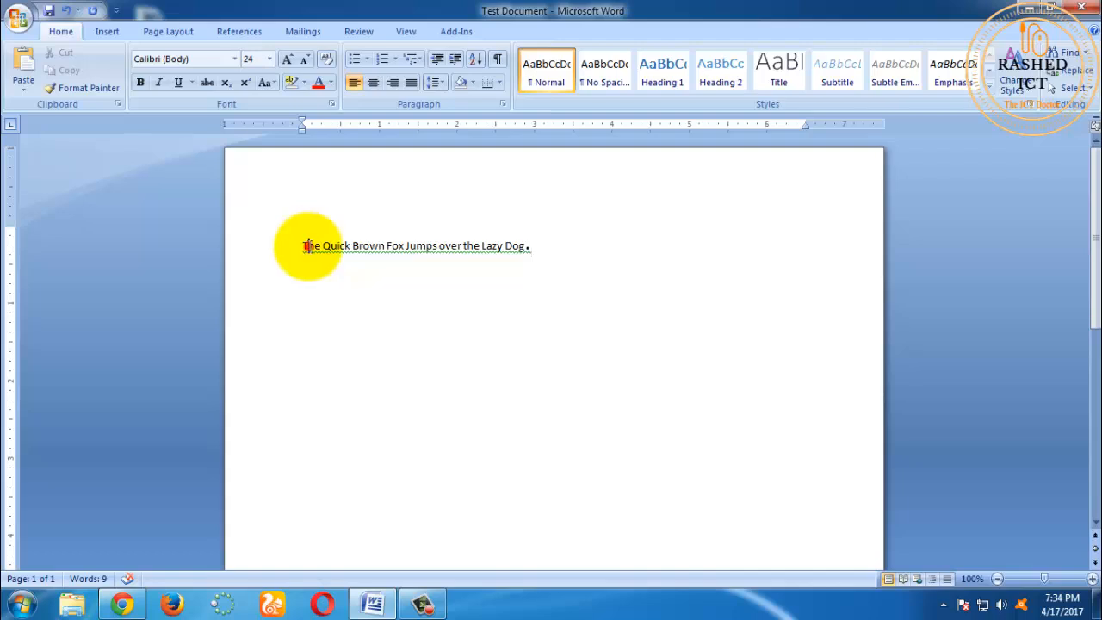
# Step: Select the whole sentence including its period and set its font size to 14, followed by 24
pyautogui.moveTo(303, 246); pyautogui.dragTo(529, 259)
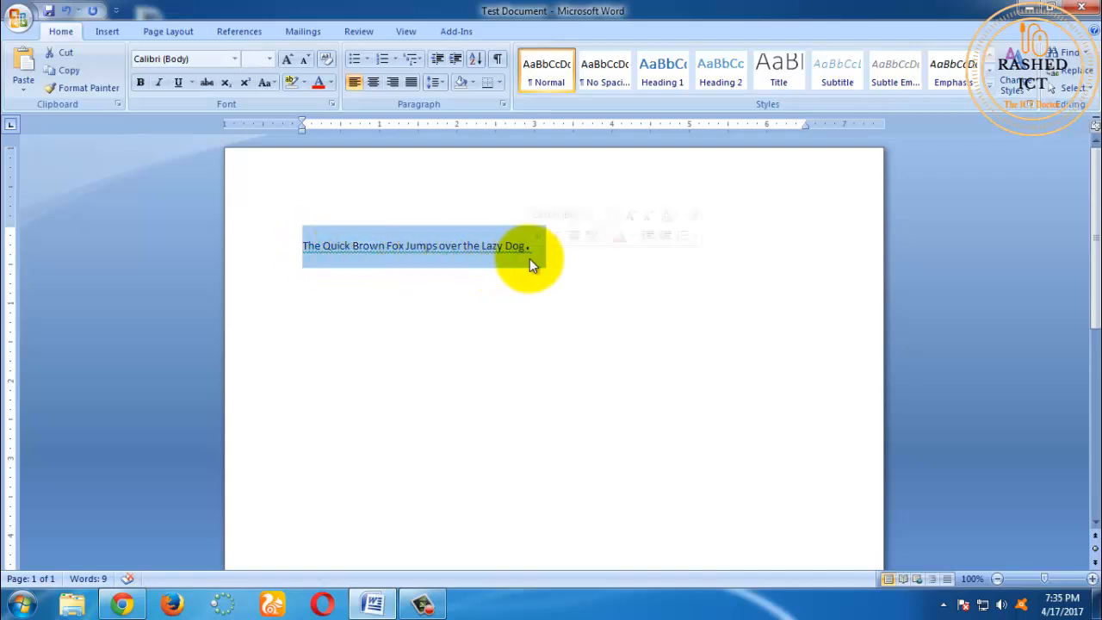
pyautogui.click(272, 60)
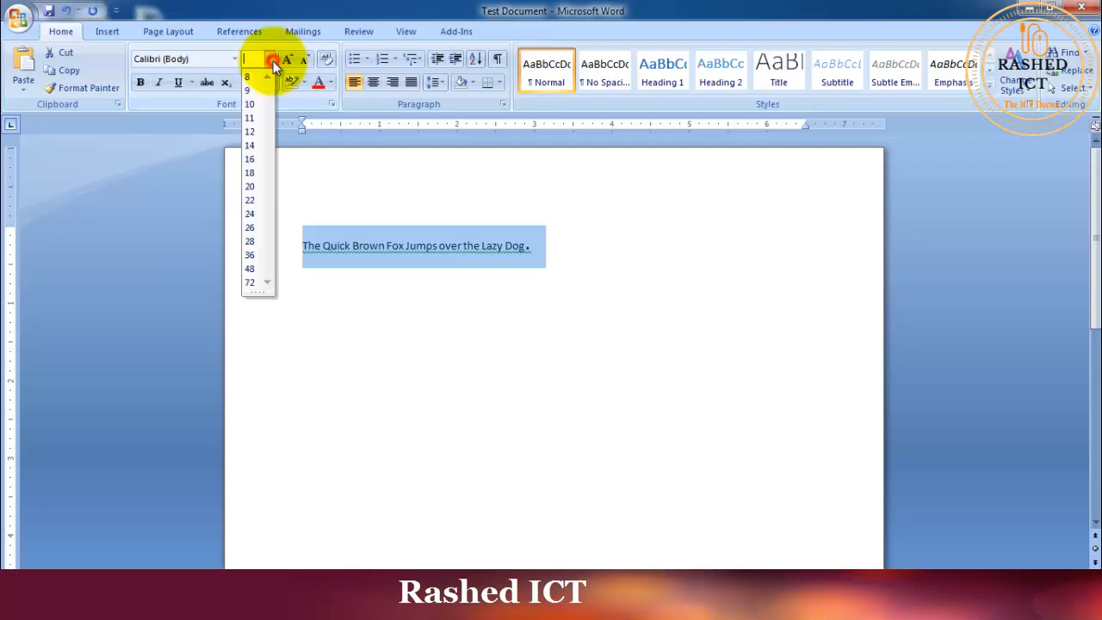
pyautogui.click(250, 145)
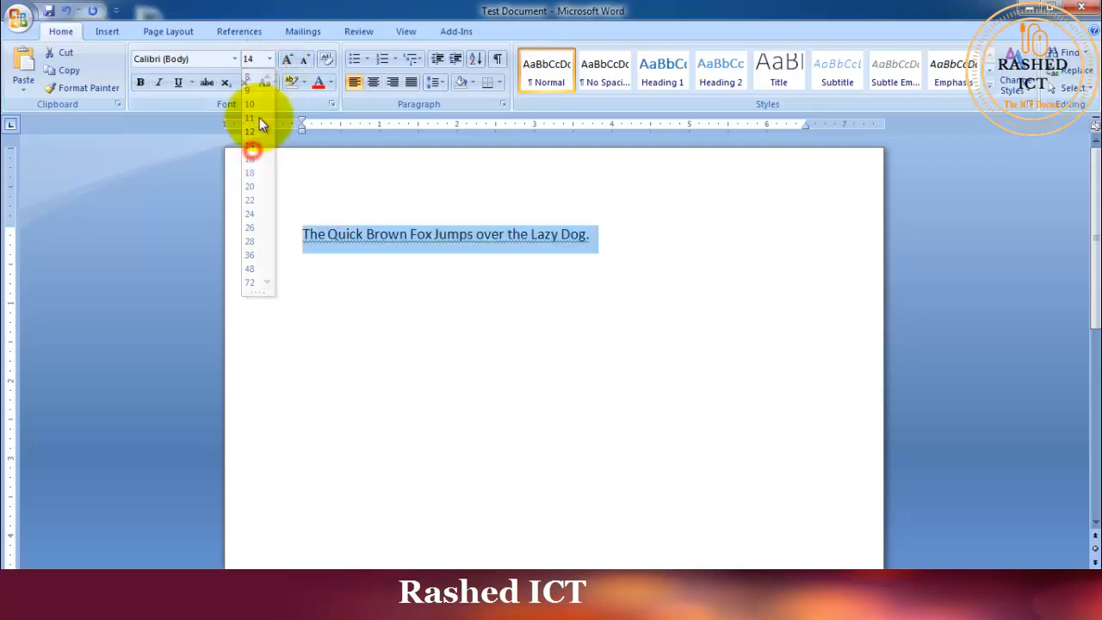
pyautogui.click(269, 60)
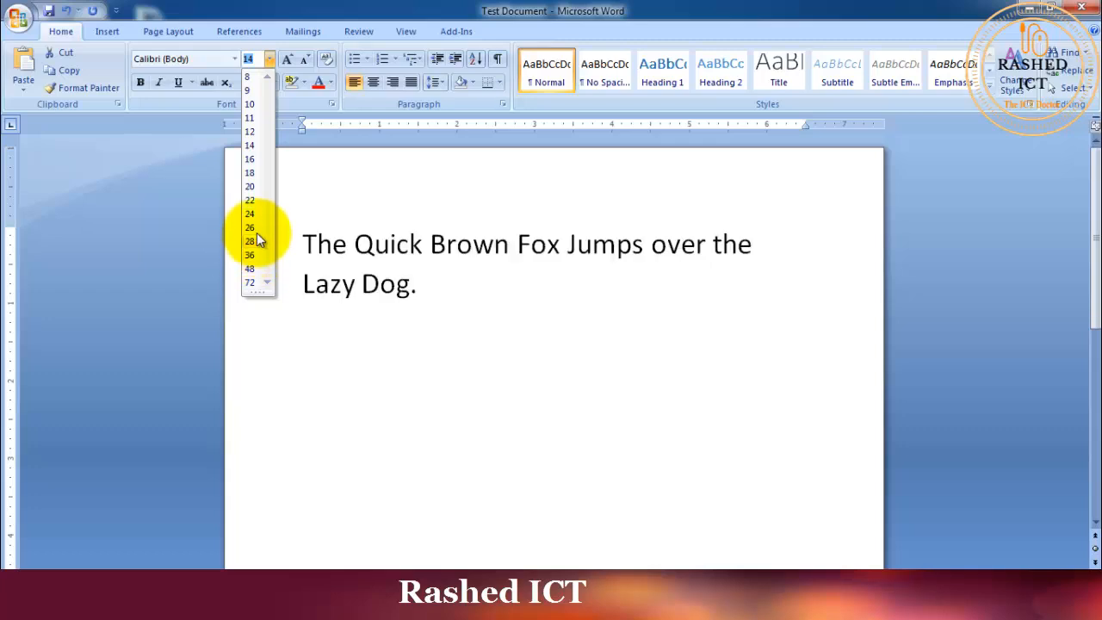
pyautogui.click(250, 215)
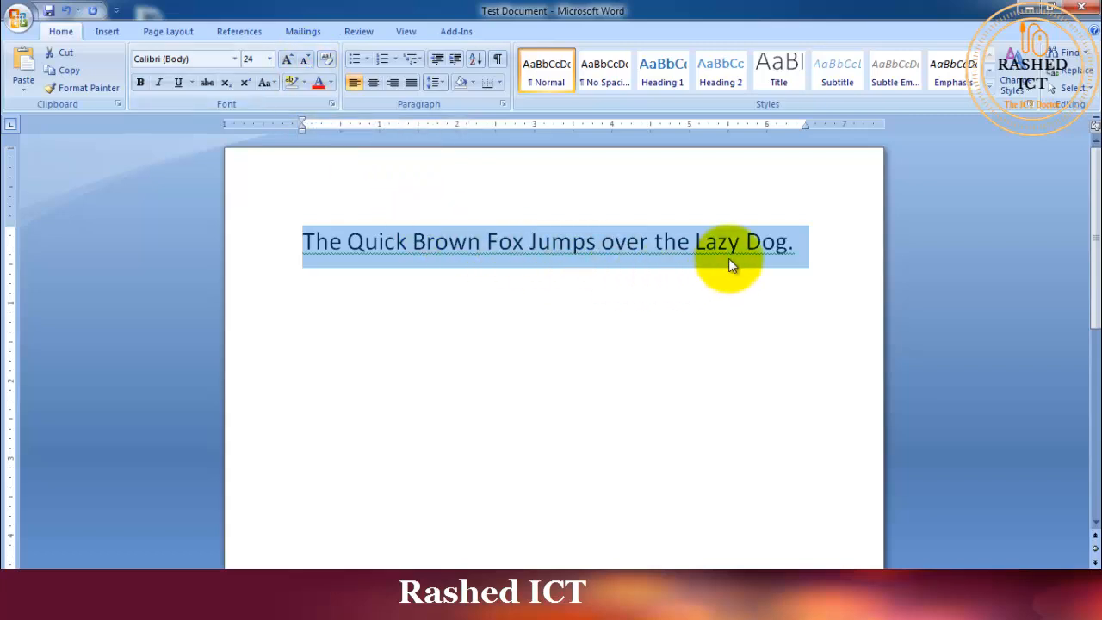
# Step: Enlarge the sentence's text by three increments with Grow Font and reduce it to size 20 with Shrink Font
pyautogui.click(287, 61)
pyautogui.click(287, 61)
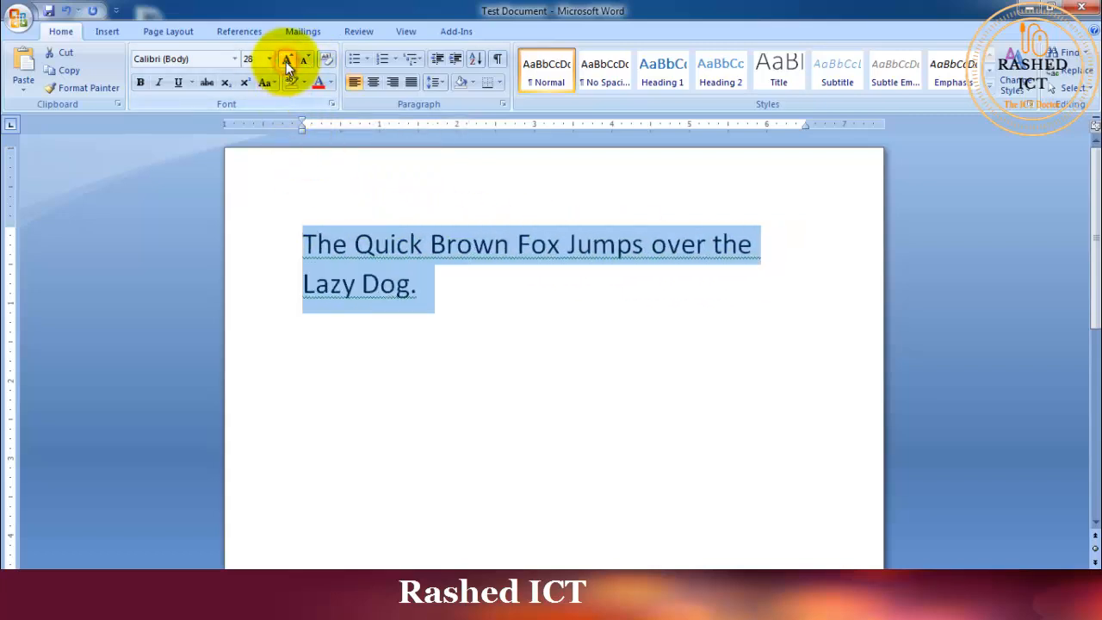
pyautogui.click(288, 61)
pyautogui.click(303, 63)
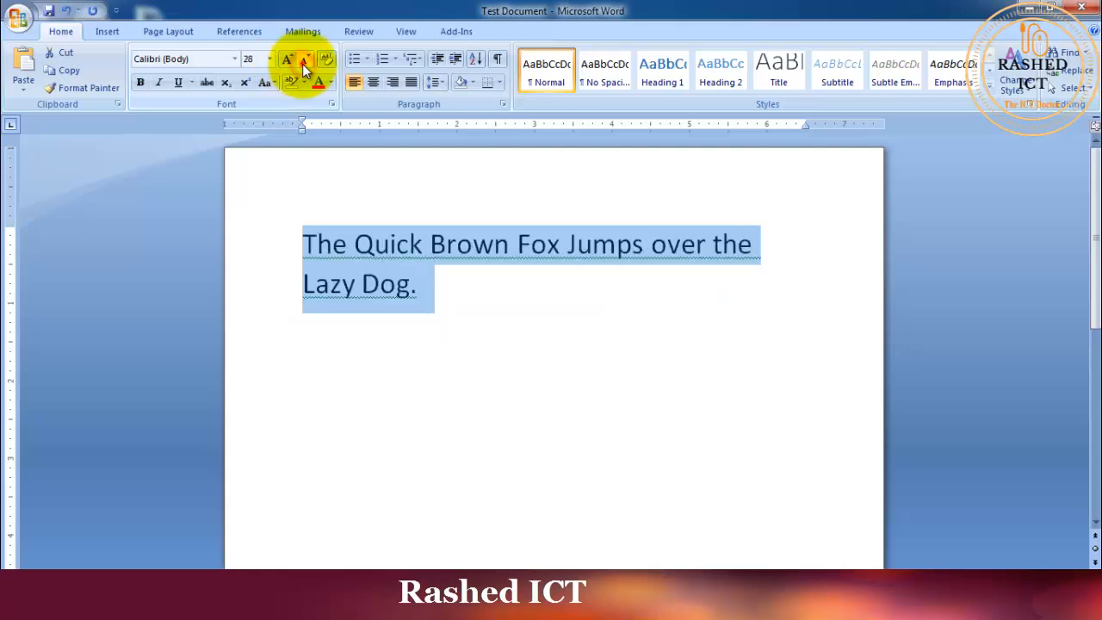
pyautogui.click(303, 64)
pyautogui.click(302, 64)
pyautogui.click(302, 64)
pyautogui.click(302, 63)
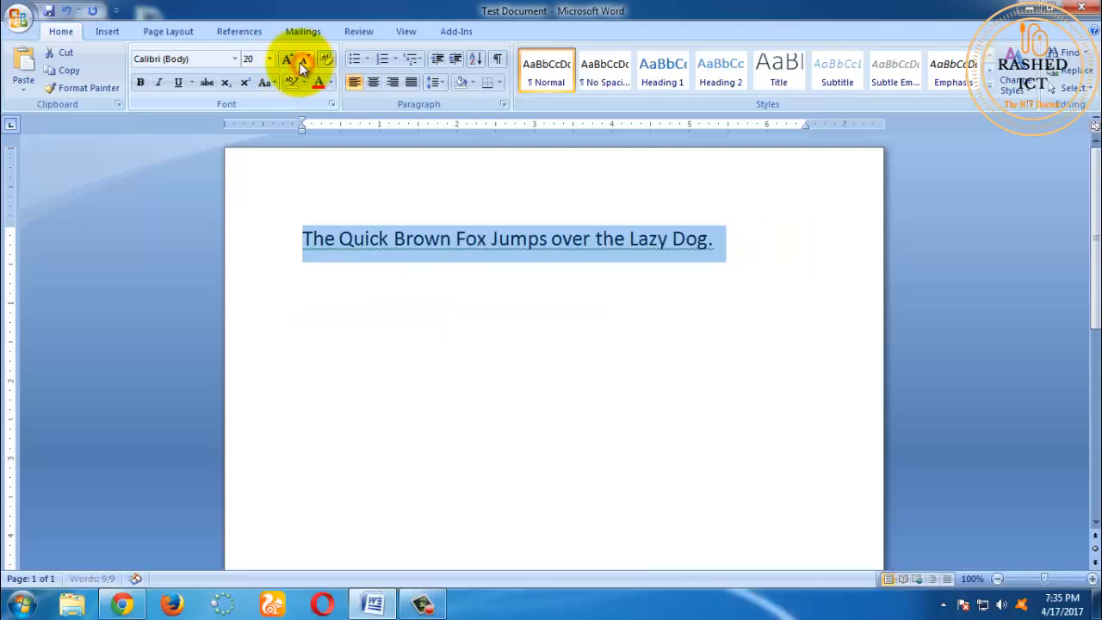
# Step: Enlarge the sentence to size 26 with Grow Font and reduce it to size 18 with Shrink Font
pyautogui.click(288, 64)
pyautogui.click(287, 64)
pyautogui.click(287, 63)
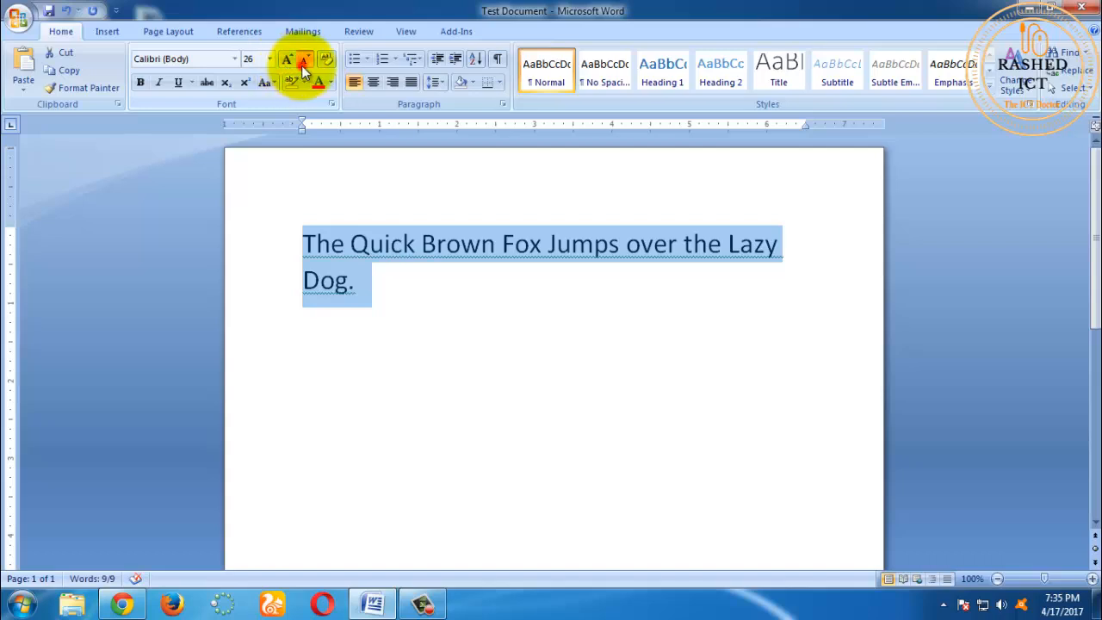
pyautogui.click(302, 64)
pyautogui.click(302, 64)
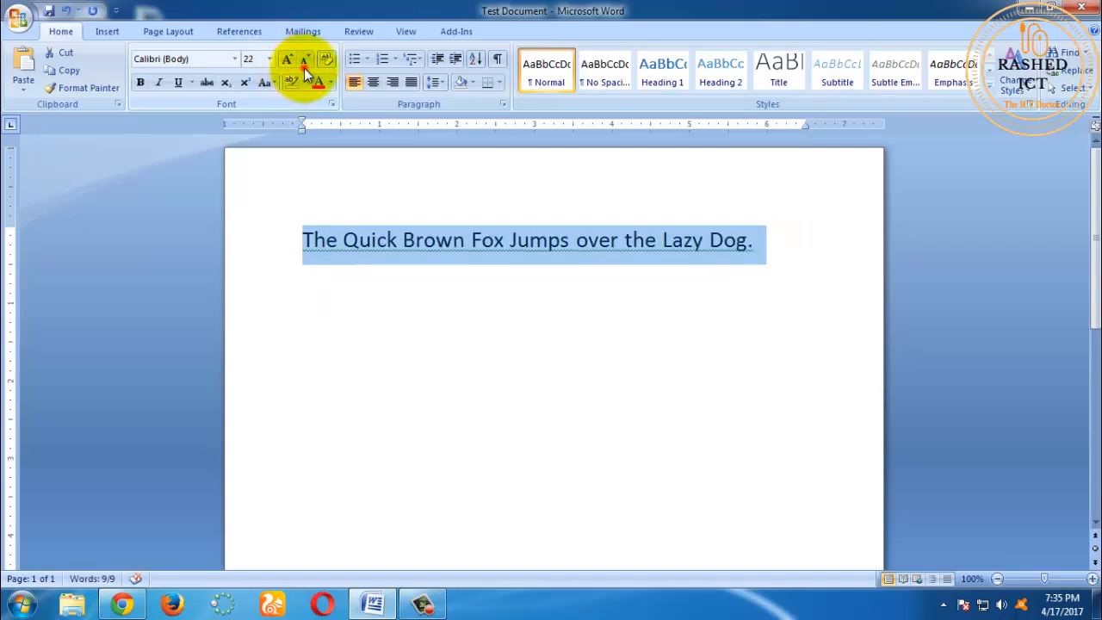
pyautogui.click(303, 64)
pyautogui.click(303, 63)
pyautogui.click(301, 63)
# Step: Increase the selected sentence's font size to 24 with Grow Font
pyautogui.click(287, 64)
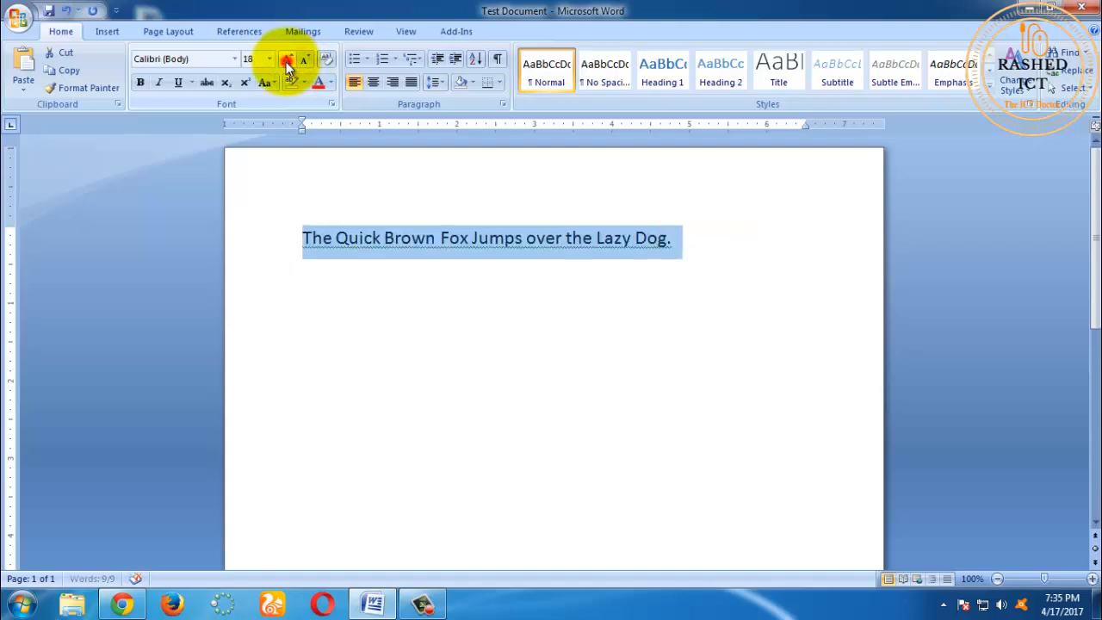
pyautogui.click(286, 62)
pyautogui.click(286, 62)
pyautogui.click(287, 62)
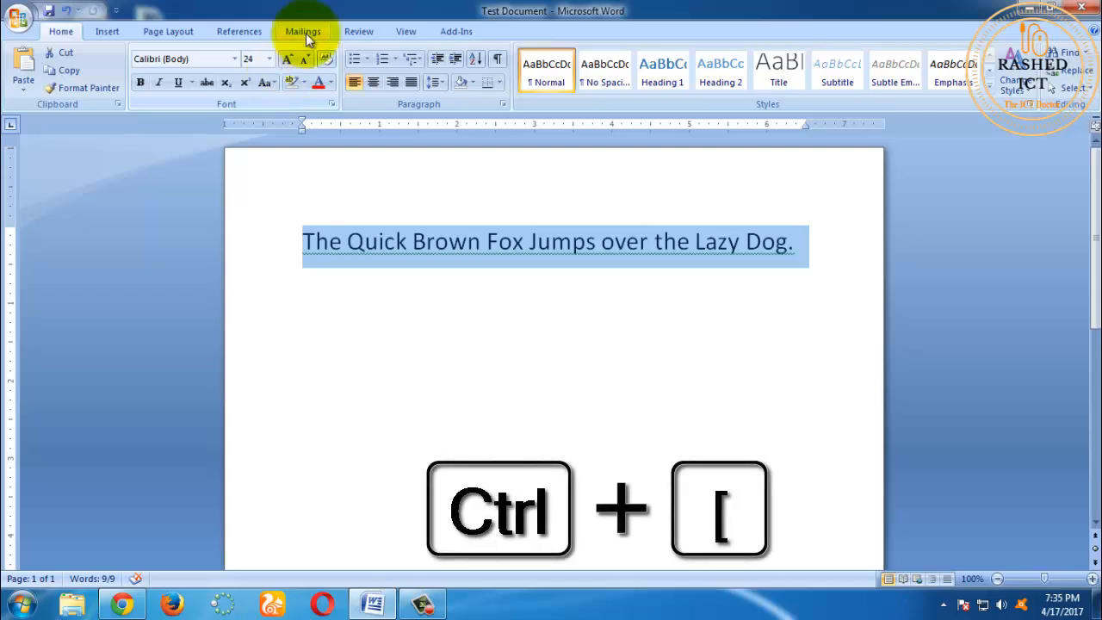
# Step: Select the phrase "Quick Brown Fox Jumps over" within the sentence and clear that selection
pyautogui.click(574, 254)
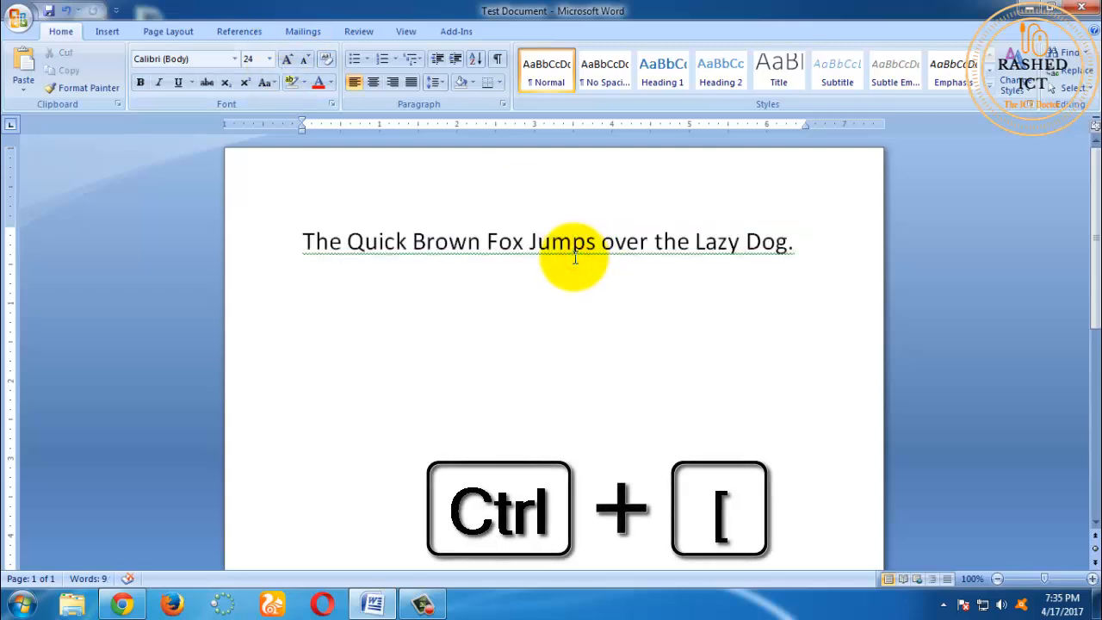
pyautogui.click(347, 239)
pyautogui.moveTo(347, 239); pyautogui.dragTo(659, 253)
pyautogui.click(650, 297)
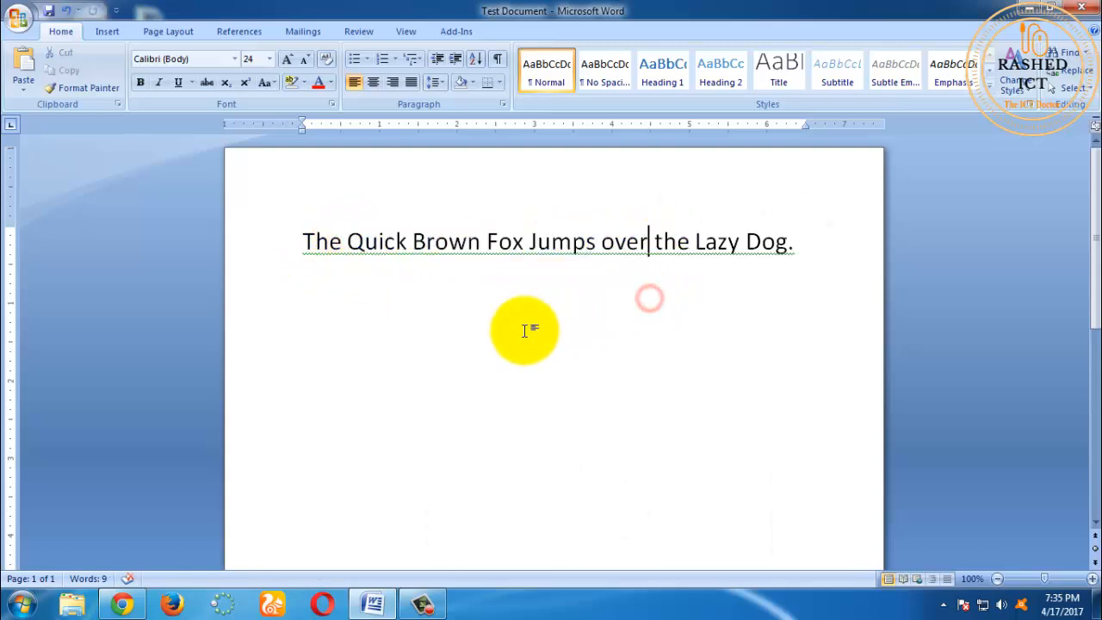
# Step: Place the text cursor at the end of the sentence and back before its first word
pyautogui.click(438, 323)
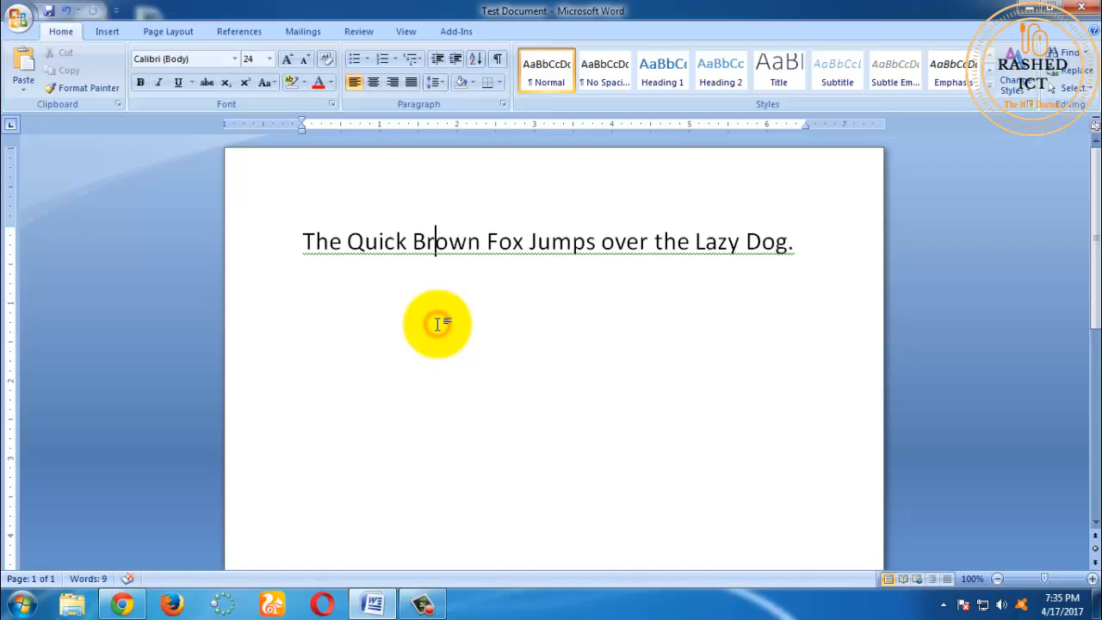
pyautogui.click(300, 246)
pyautogui.click(818, 241)
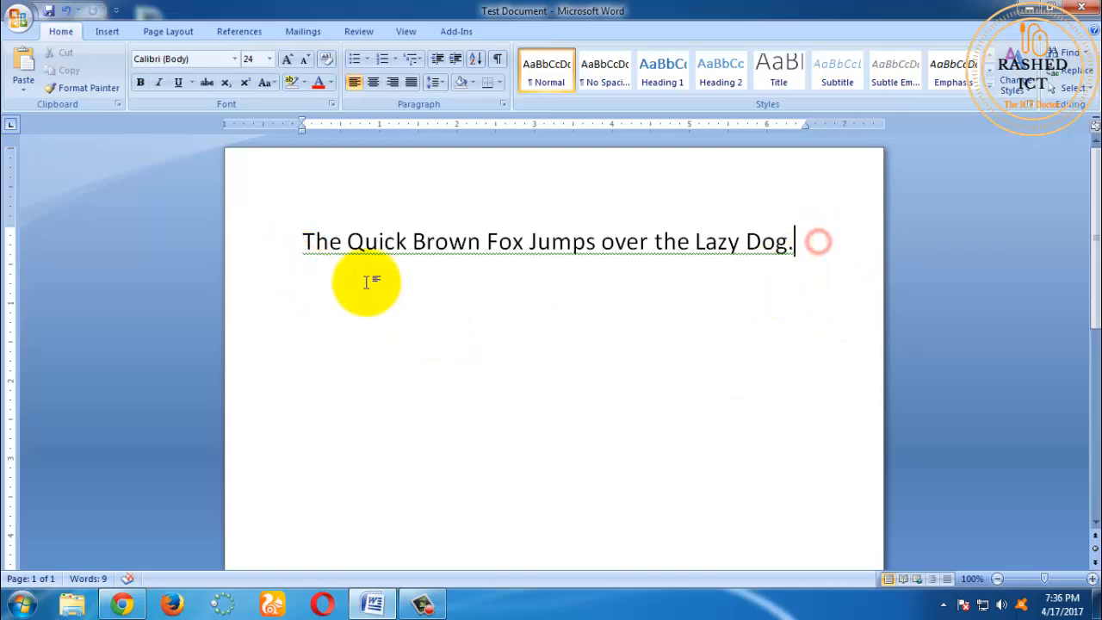
pyautogui.click(300, 240)
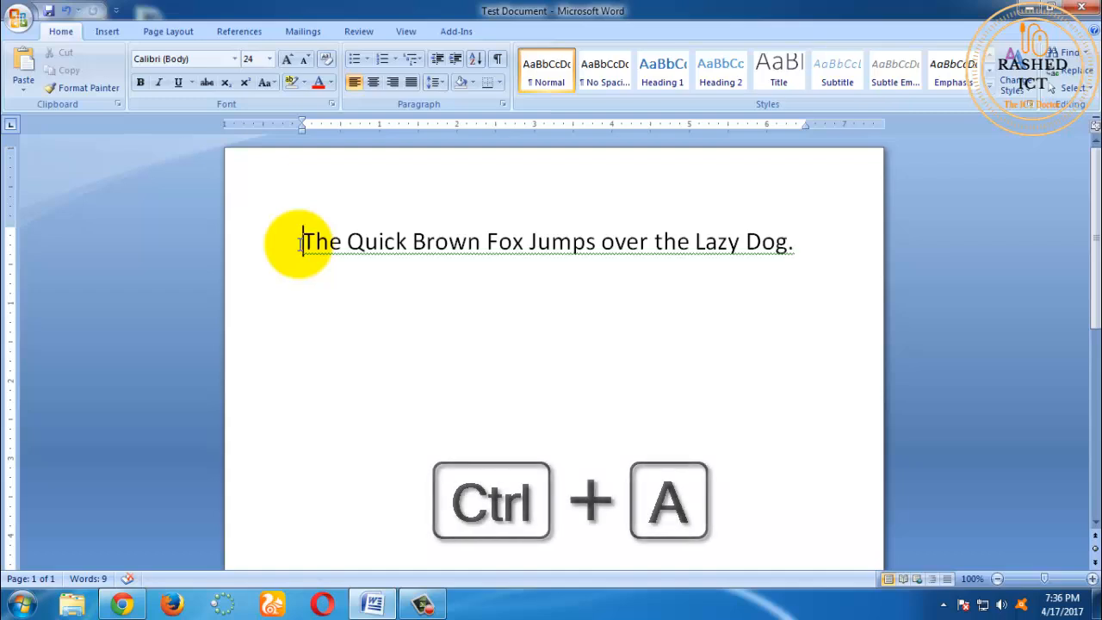
# Step: Select the entire document and clear that selection, and extend another selection word by word from "Brown" through "Lazy" before clearing it
pyautogui.hotkey('ctrl', 'a')
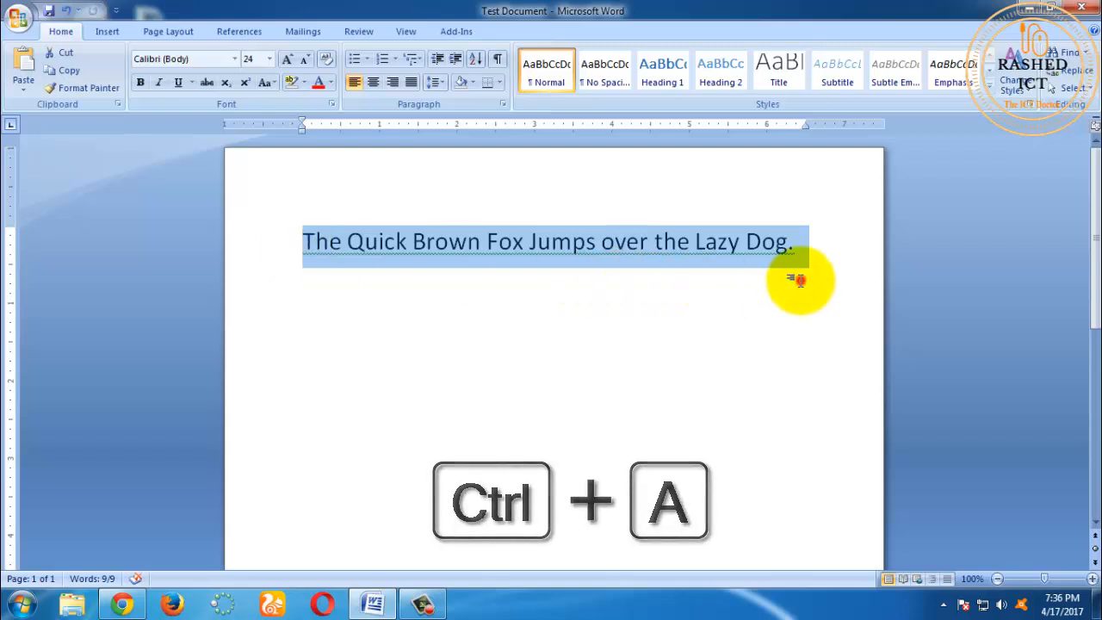
pyautogui.click(794, 251)
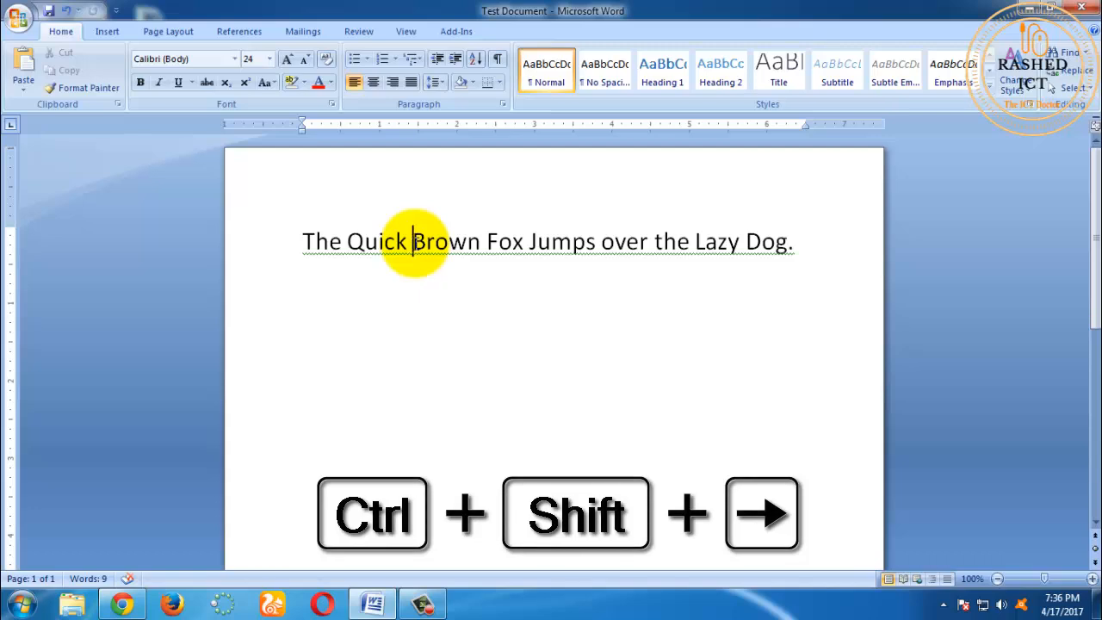
pyautogui.hotkey('ctrl', 'shift', 'Right')
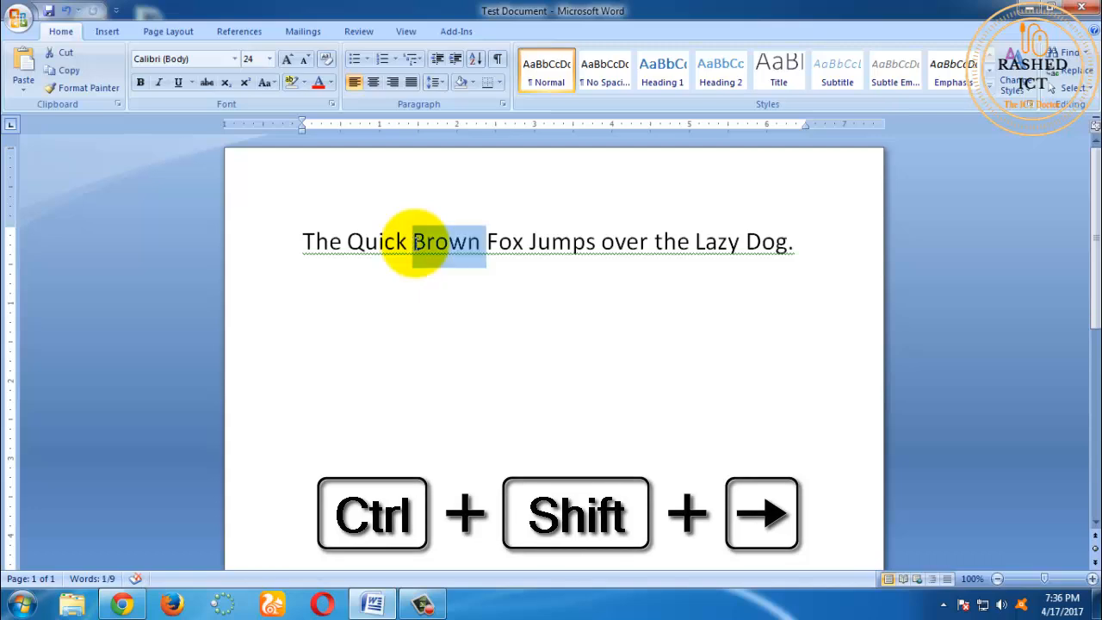
pyautogui.hotkey('ctrl', 'shift', 'Right')
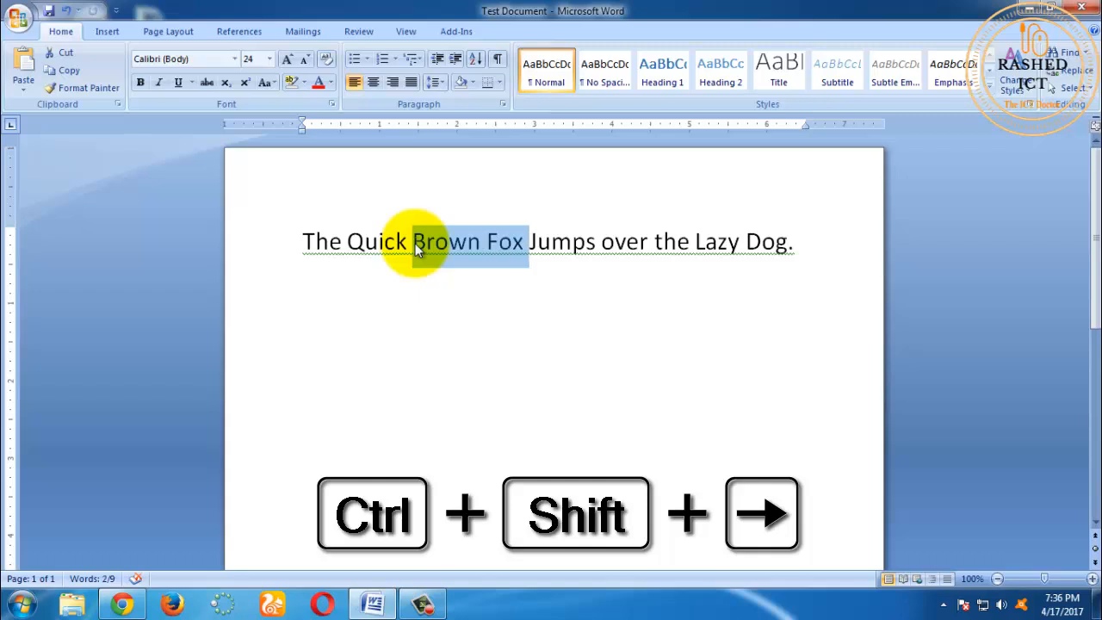
pyautogui.hotkey('ctrl', 'shift', 'Right')
pyautogui.hotkey('ctrl', 'shift', 'Right')
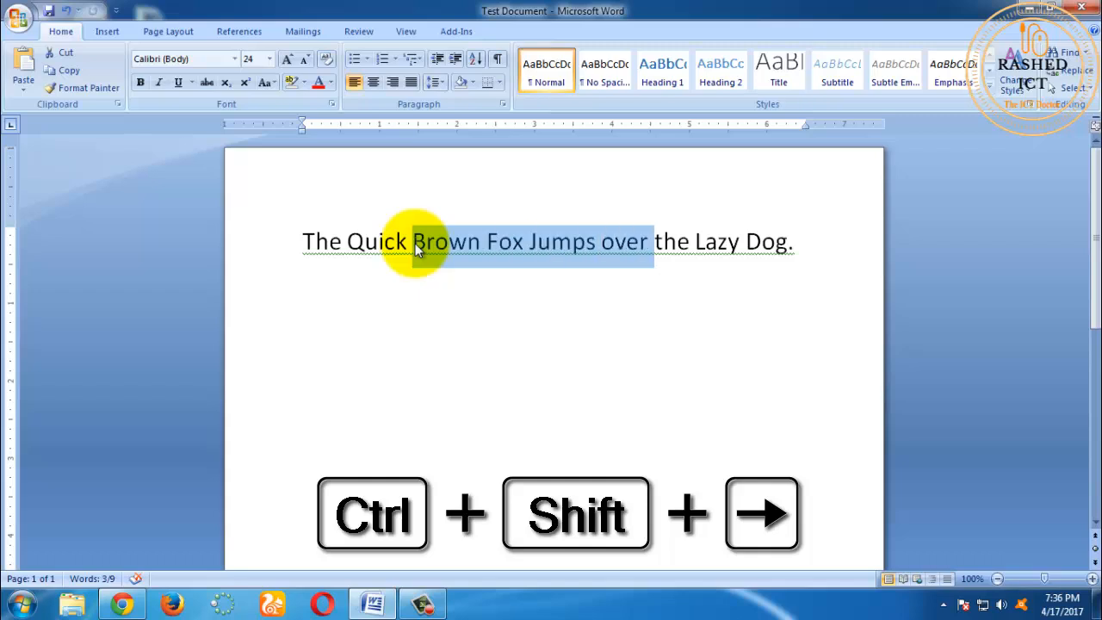
pyautogui.hotkey('ctrl', 'shift', 'Right')
pyautogui.hotkey('ctrl', 'shift', 'Right')
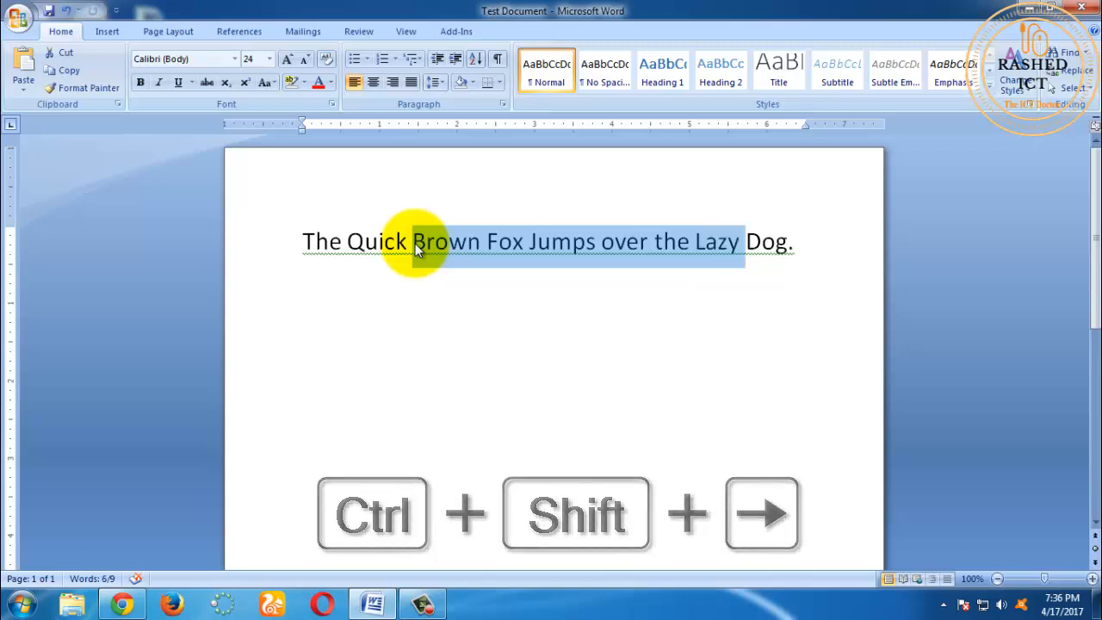
pyautogui.click(416, 246)
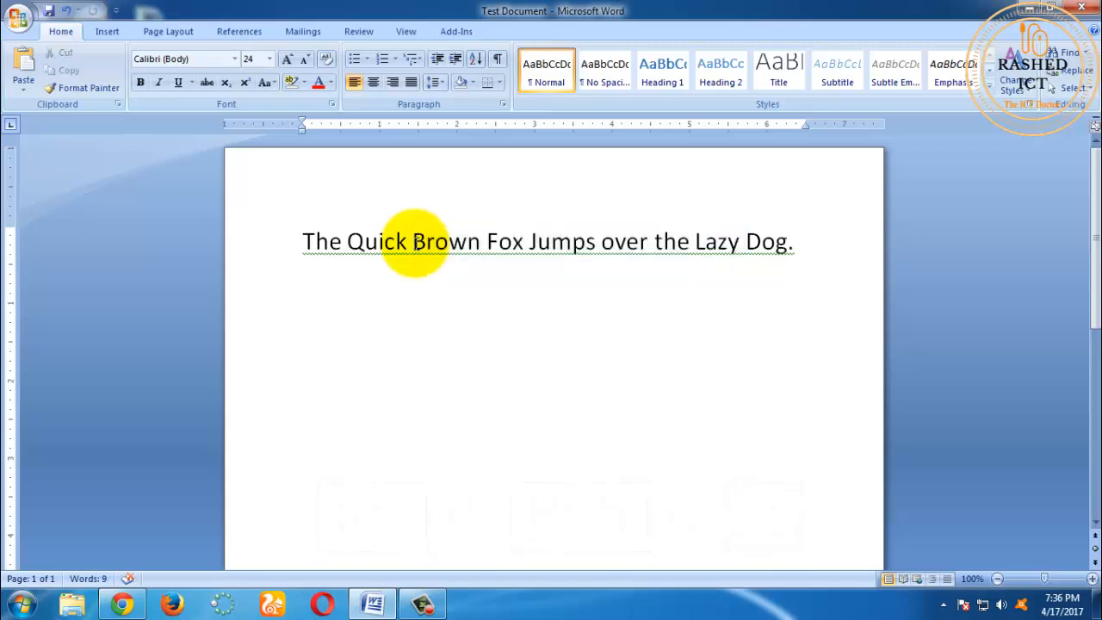
# Step: Select the whole sentence, enlarge it to size 36 with Grow Font and reduce it to size 24 with Shrink Font
pyautogui.tripleClick(416, 247)
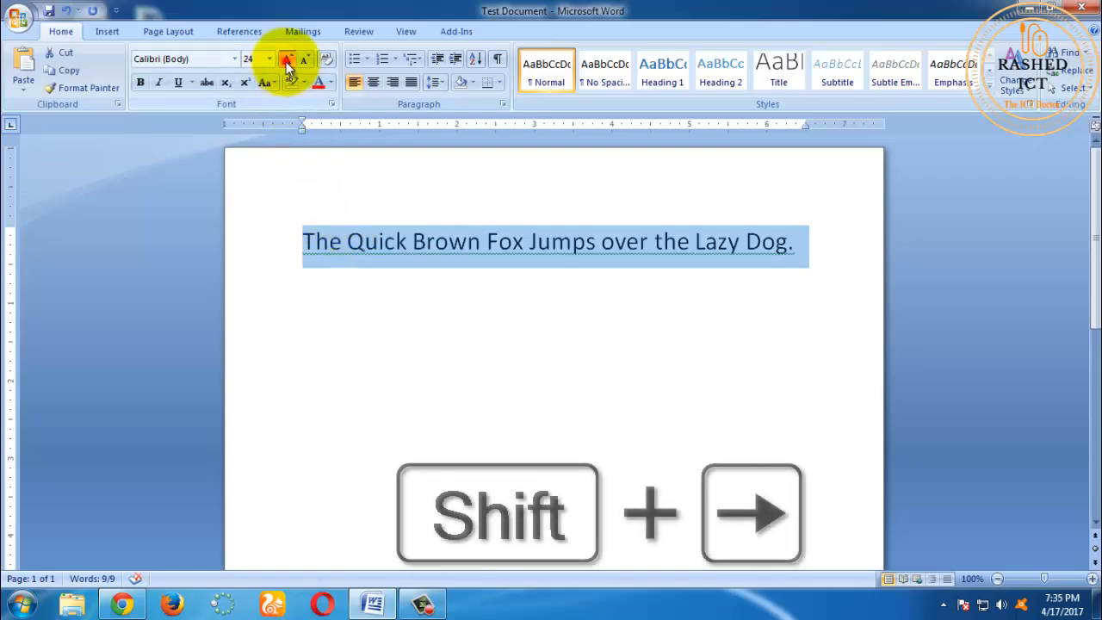
pyautogui.click(287, 59)
pyautogui.click(287, 59)
pyautogui.click(286, 59)
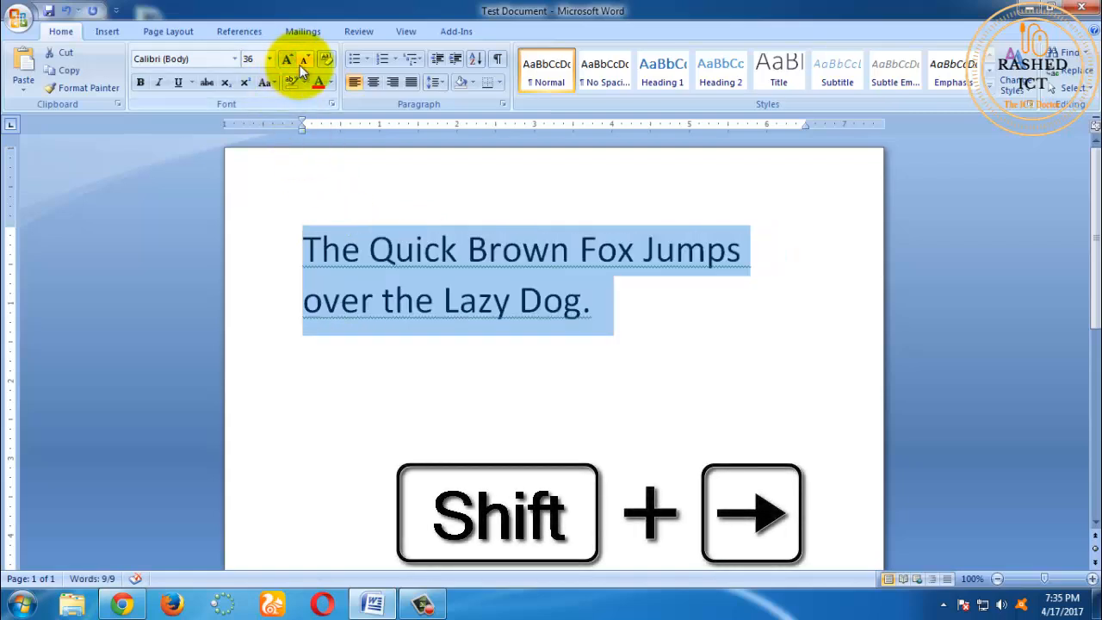
pyautogui.click(302, 64)
pyautogui.click(302, 64)
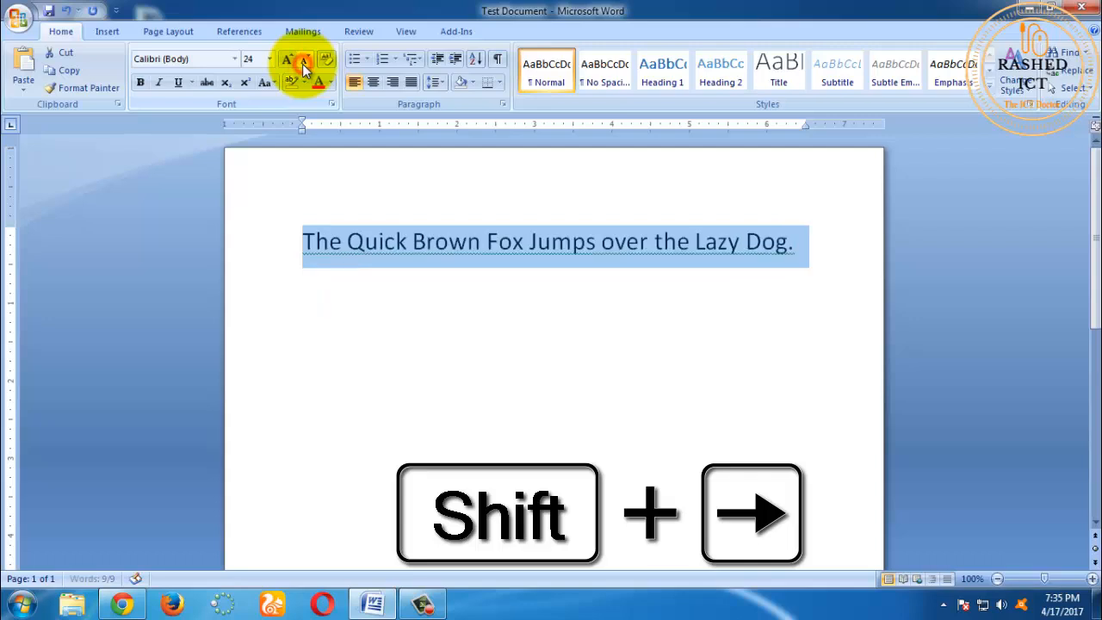
pyautogui.click(302, 63)
pyautogui.click(302, 64)
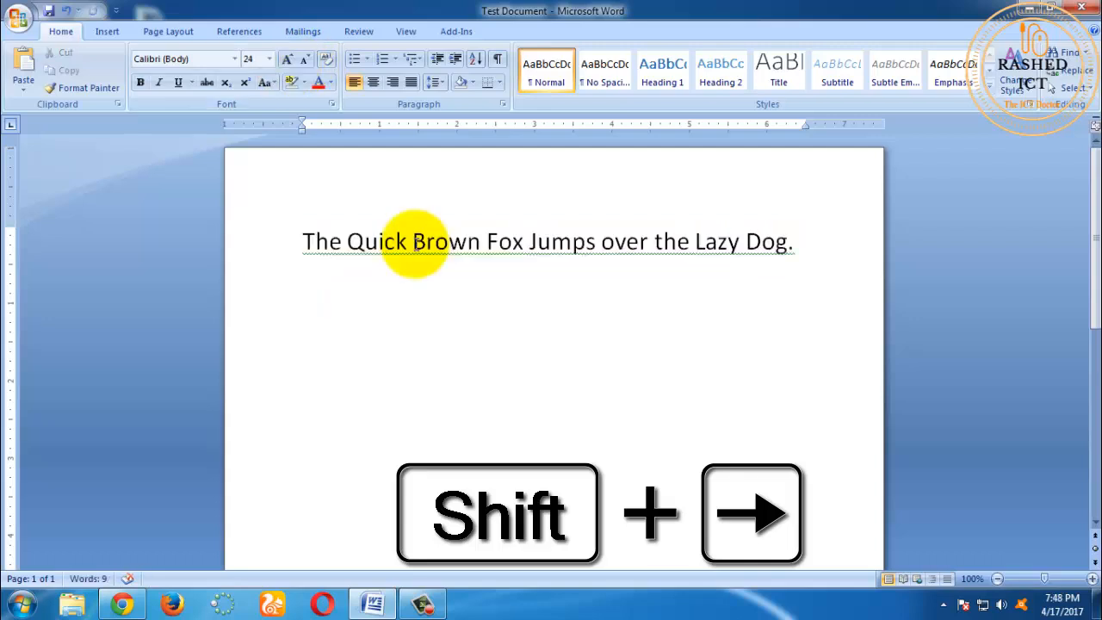
# Step: Select the phrase "Brown Fox Jumps" within the sentence and set its font color to the standard red
pyautogui.hotkey('shift', 'Right')
pyautogui.hotkey('shift', 'Right')
pyautogui.hotkey('shift', 'Right')
pyautogui.hotkey('shift', 'Right')
pyautogui.hotkey('shift', 'Right')
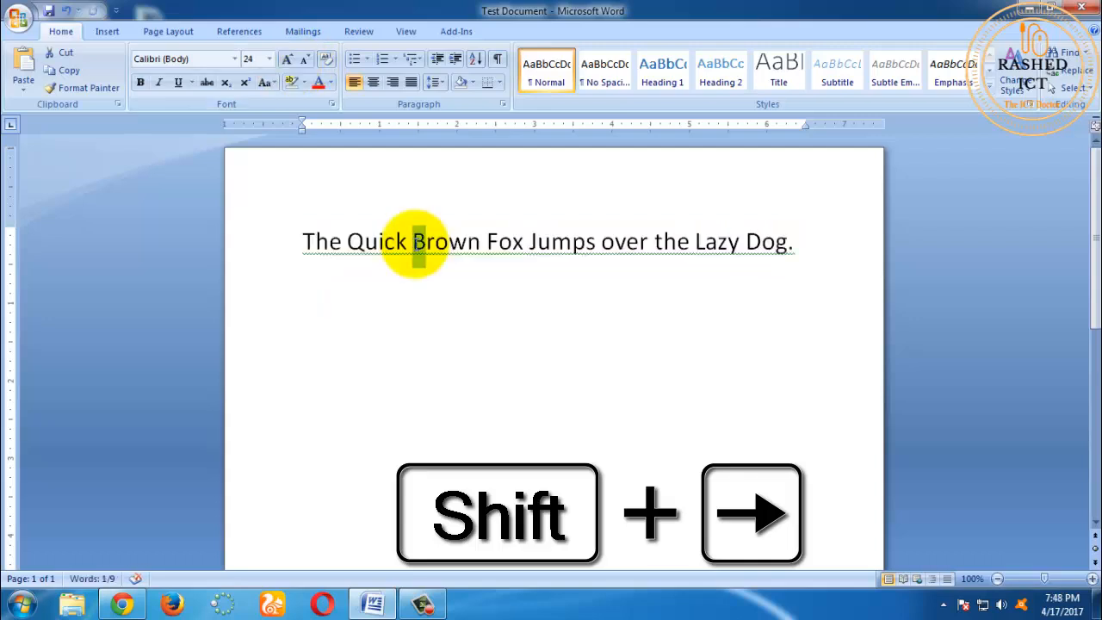
pyautogui.hotkey('shift', 'Right')
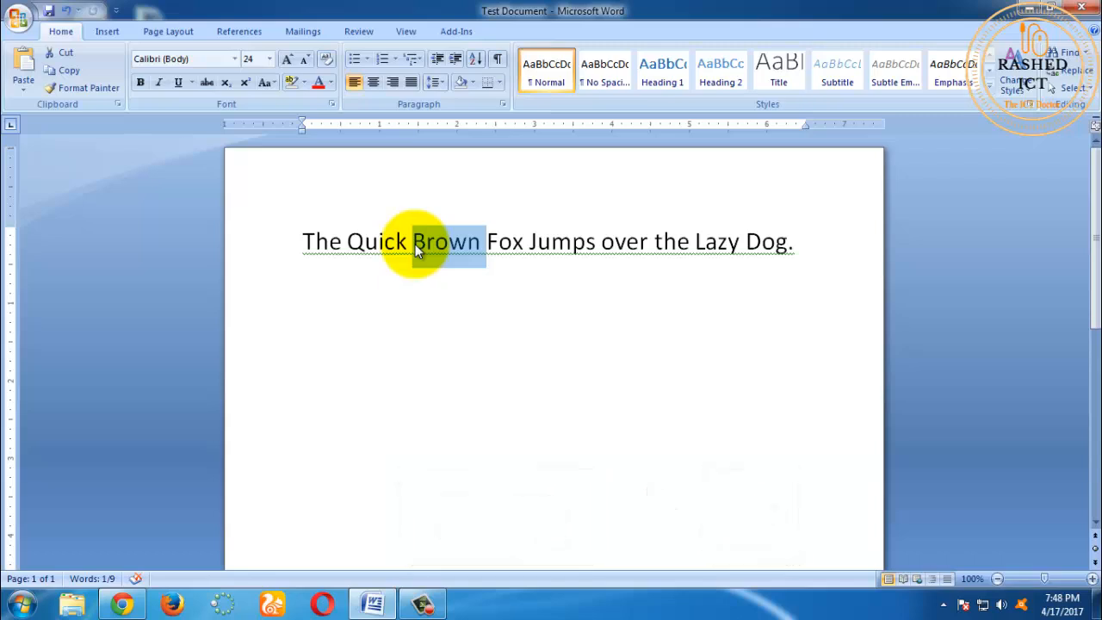
pyautogui.hotkey('ctrl', 'shift', 'Right')
pyautogui.hotkey('ctrl', 'shift', 'Right')
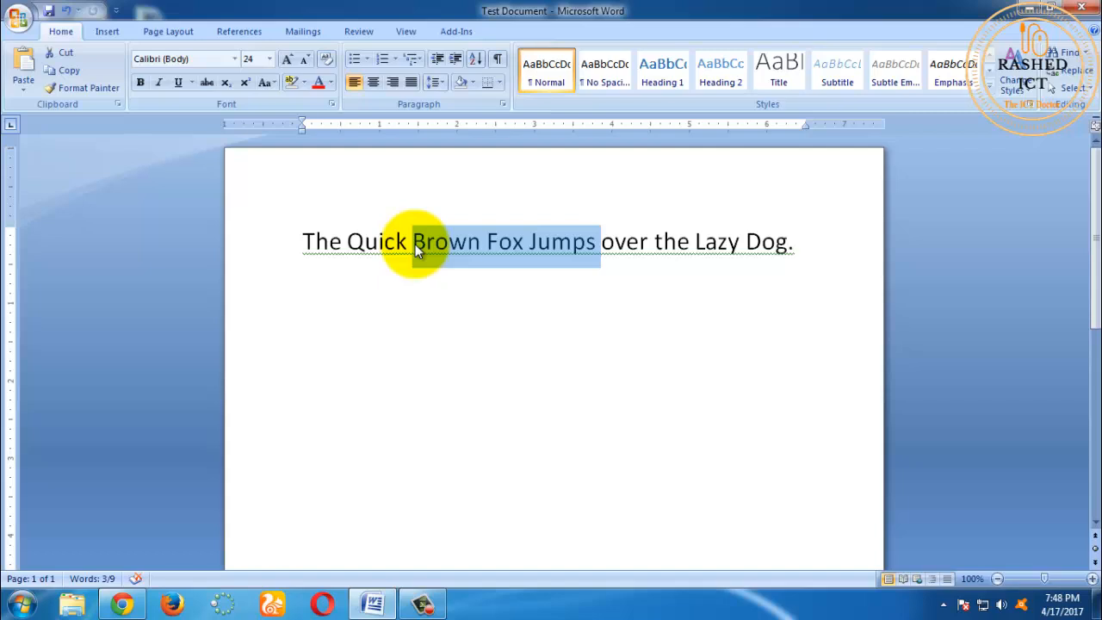
pyautogui.hotkey('ctrl', 'shift', 'Right')
pyautogui.hotkey('ctrl', 'shift', 'Left')
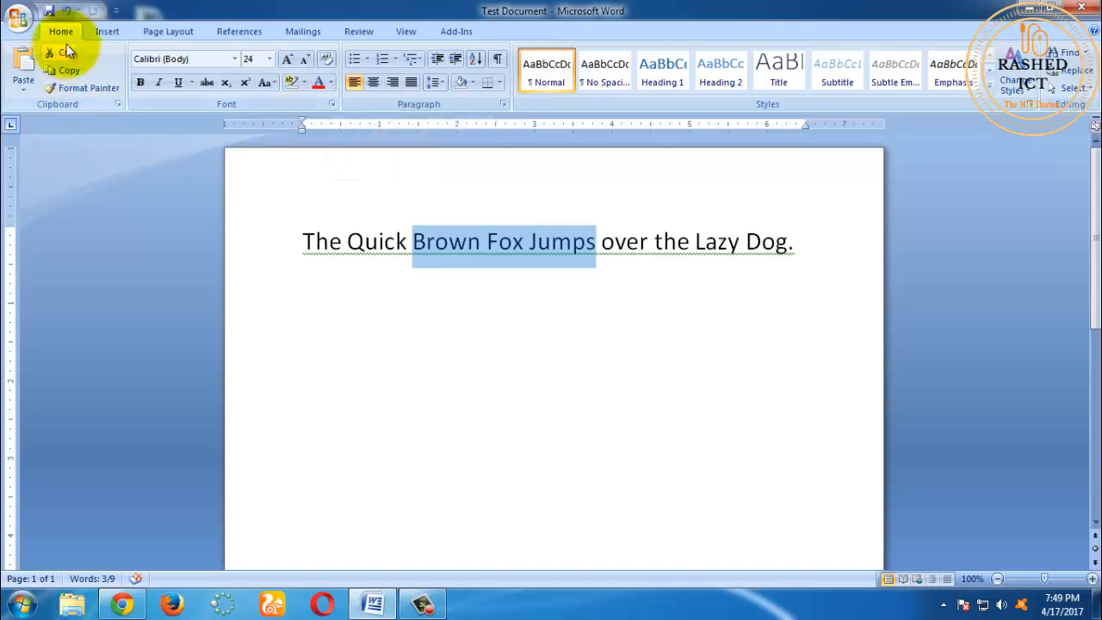
pyautogui.click(331, 83)
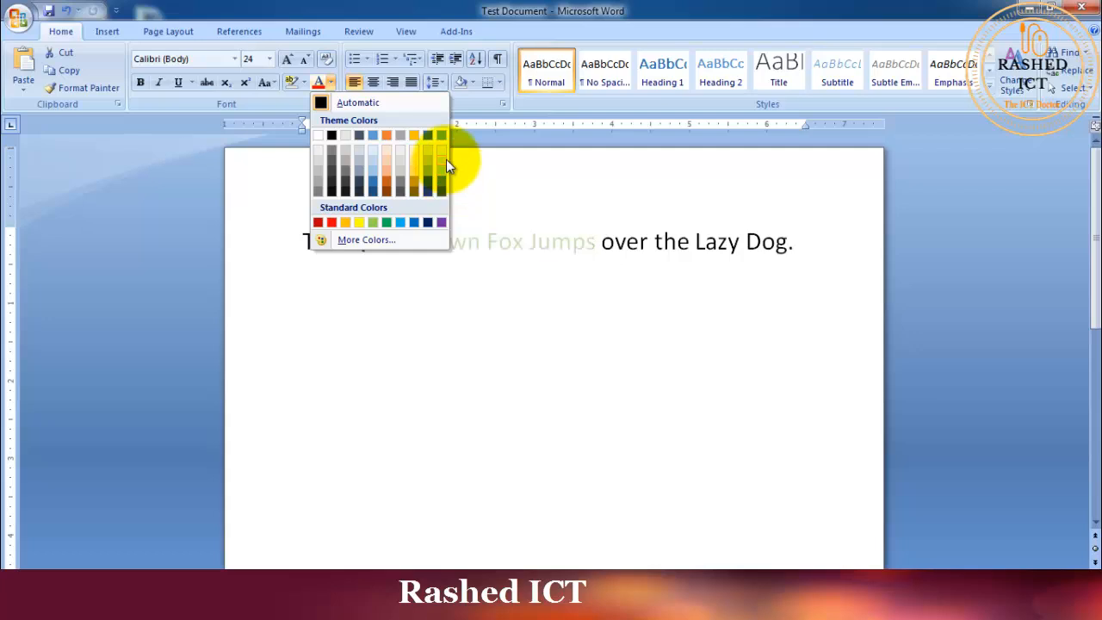
pyautogui.click(332, 222)
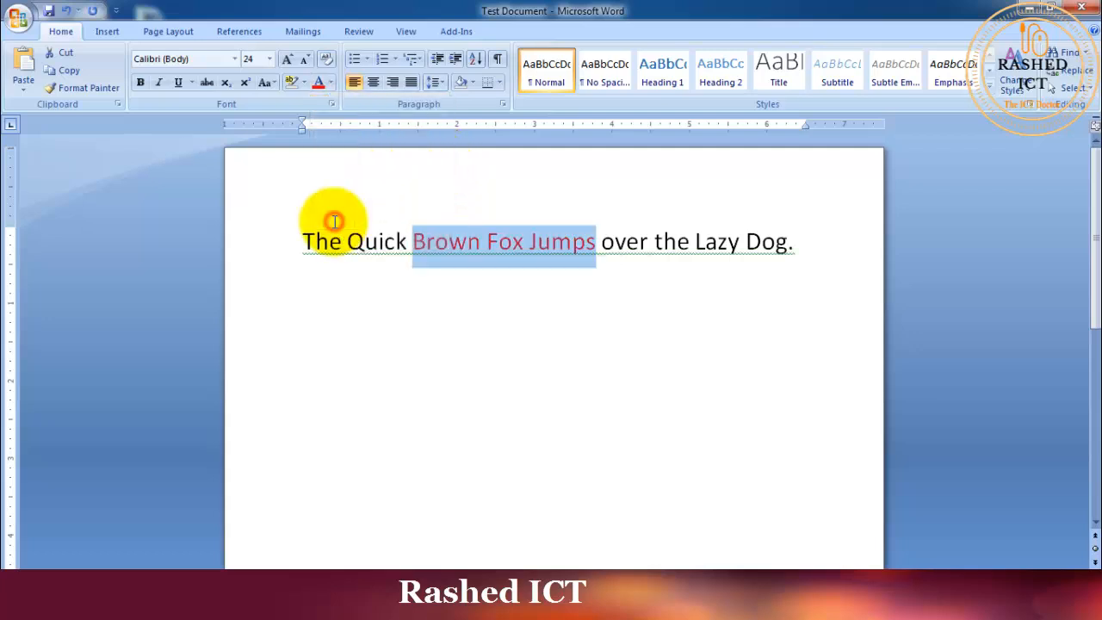
pyautogui.click(489, 312)
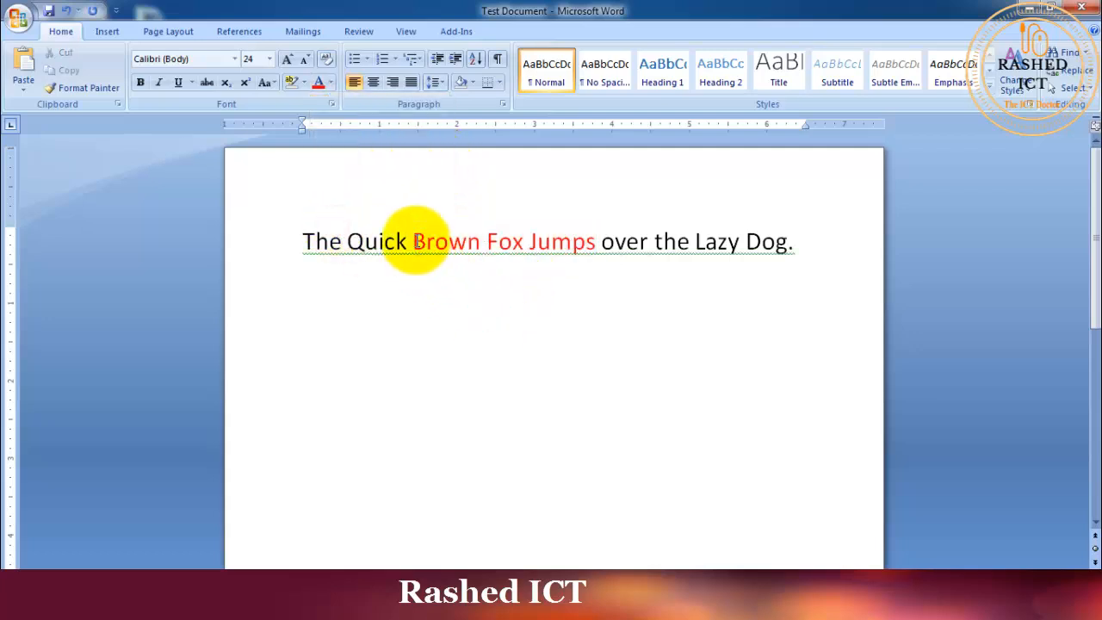
# Step: Select the red phrase "Brown Fox Jumps" again, clear the selection and place the text cursor before the sentence's first word
pyautogui.moveTo(414, 244); pyautogui.dragTo(574, 243)
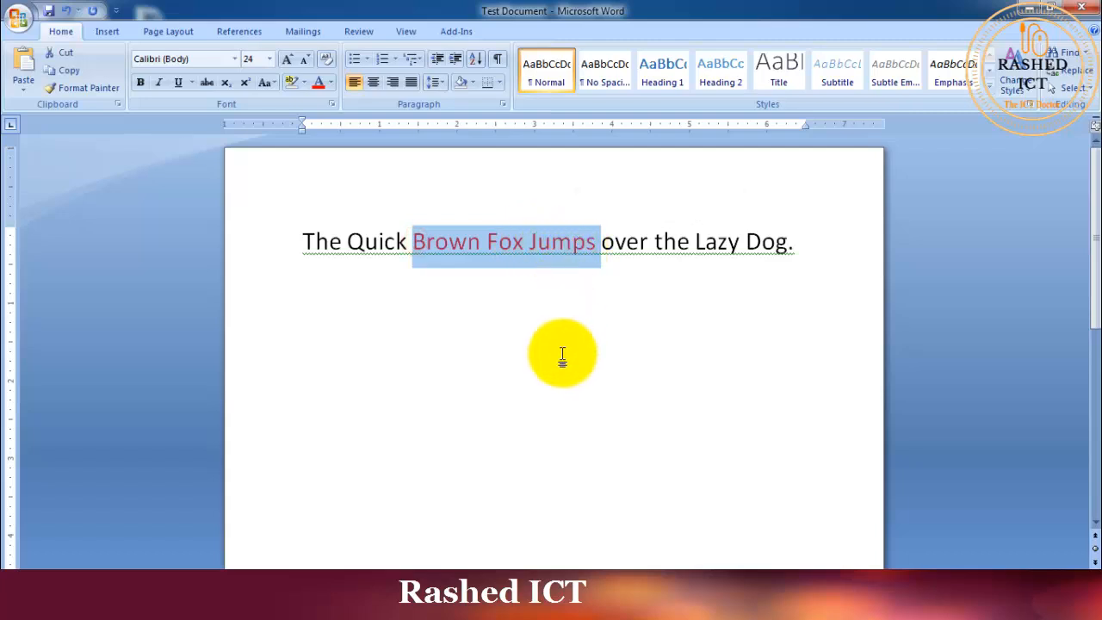
pyautogui.click(825, 251)
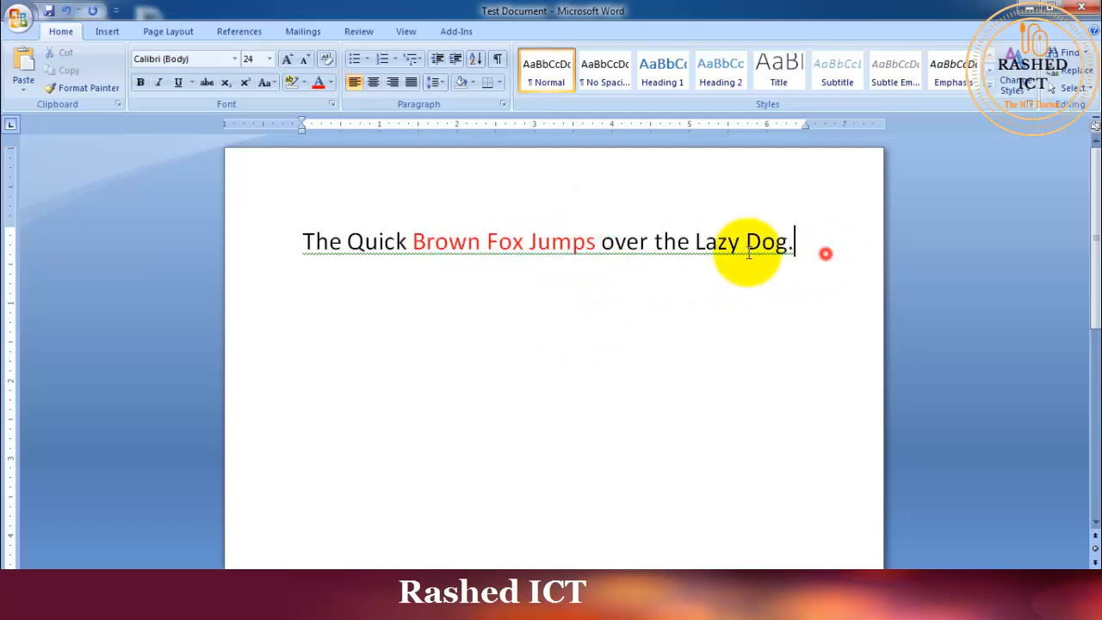
pyautogui.click(304, 243)
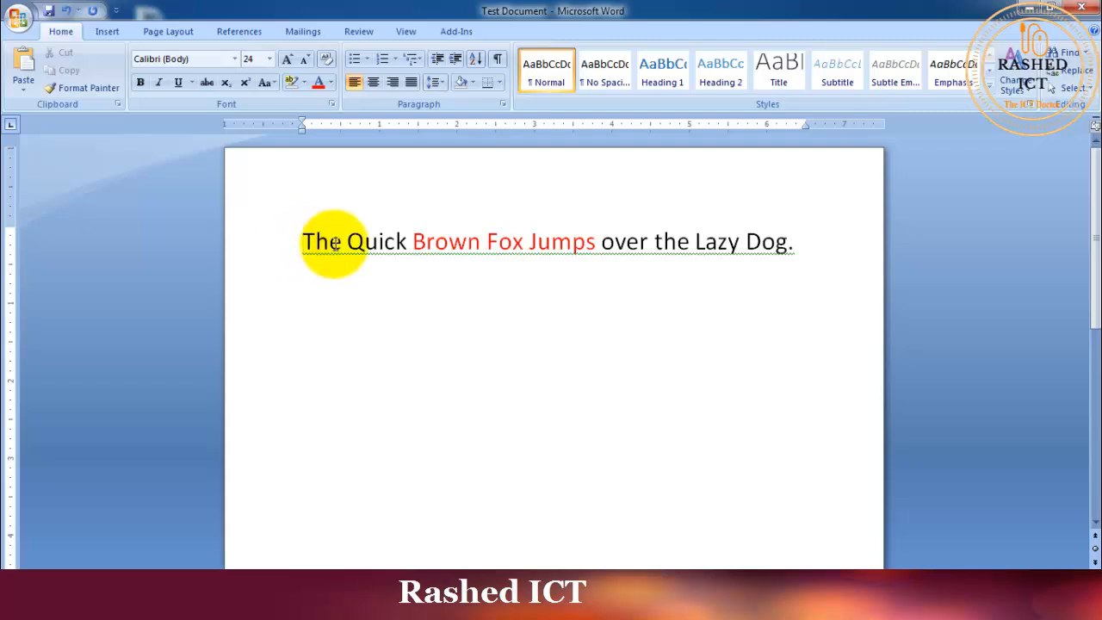
# Step: Select the whole sentence, set its font to Times New Roman and change it to Informal Roman
pyautogui.click(260, 243)
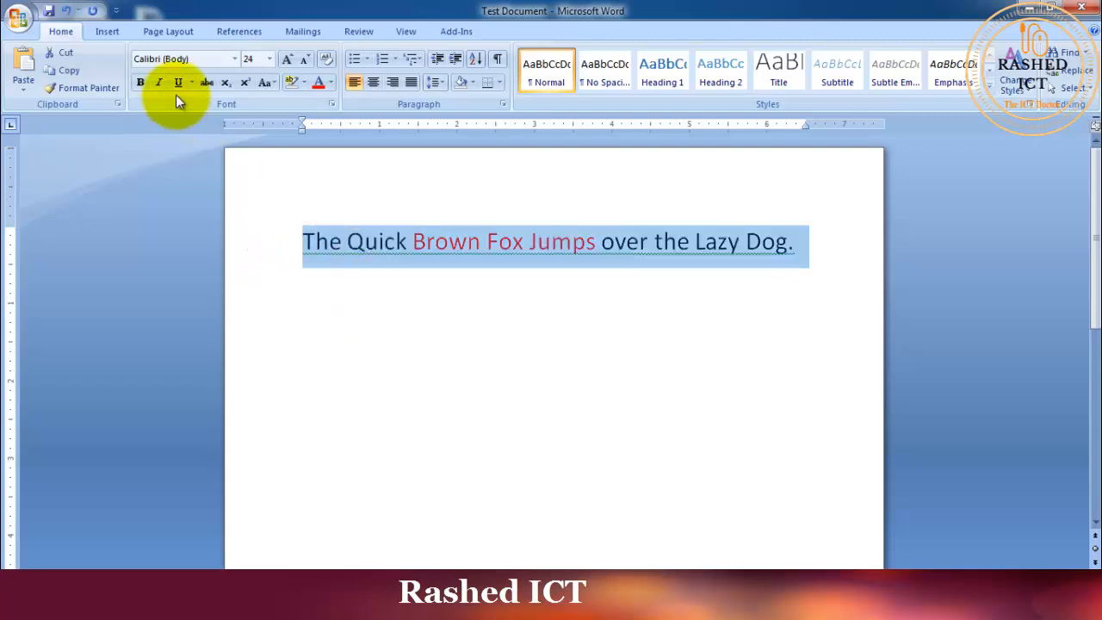
pyautogui.click(234, 59)
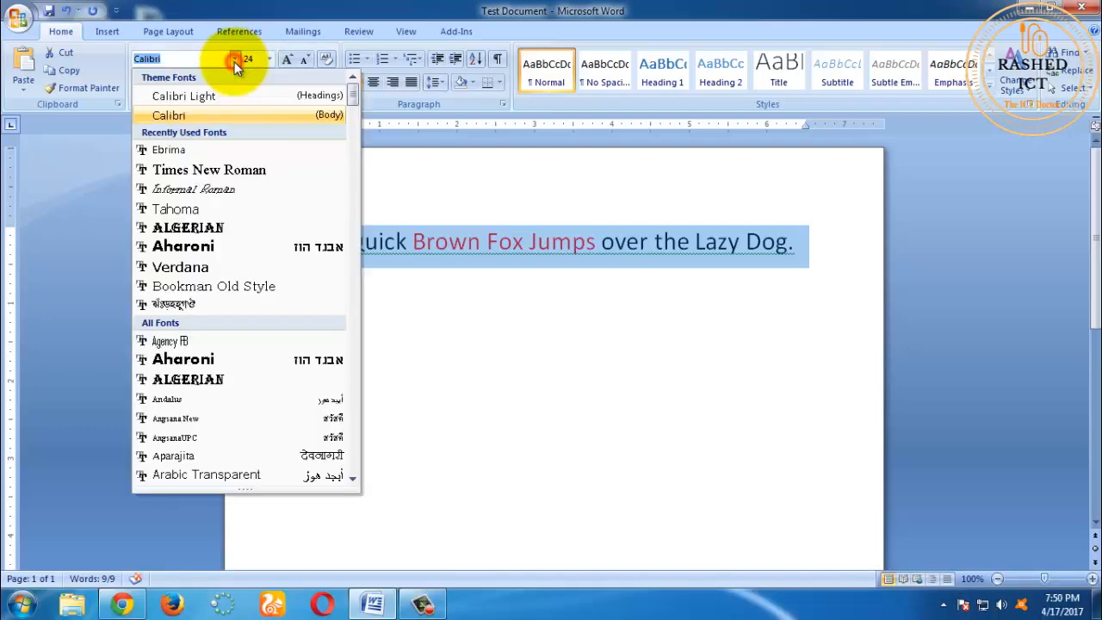
pyautogui.click(207, 171)
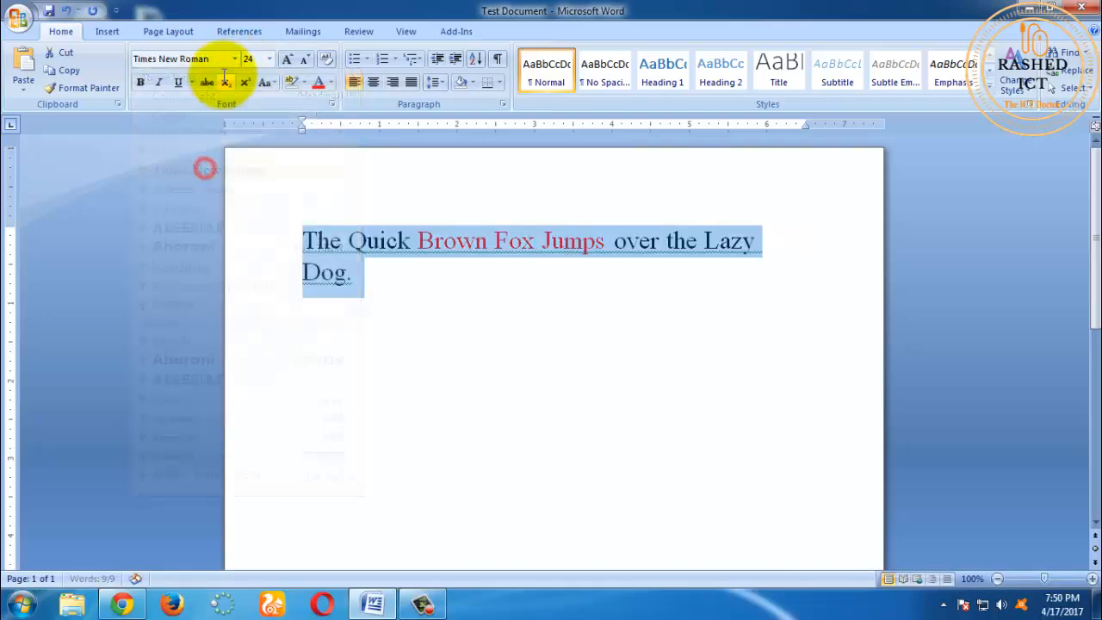
pyautogui.click(234, 59)
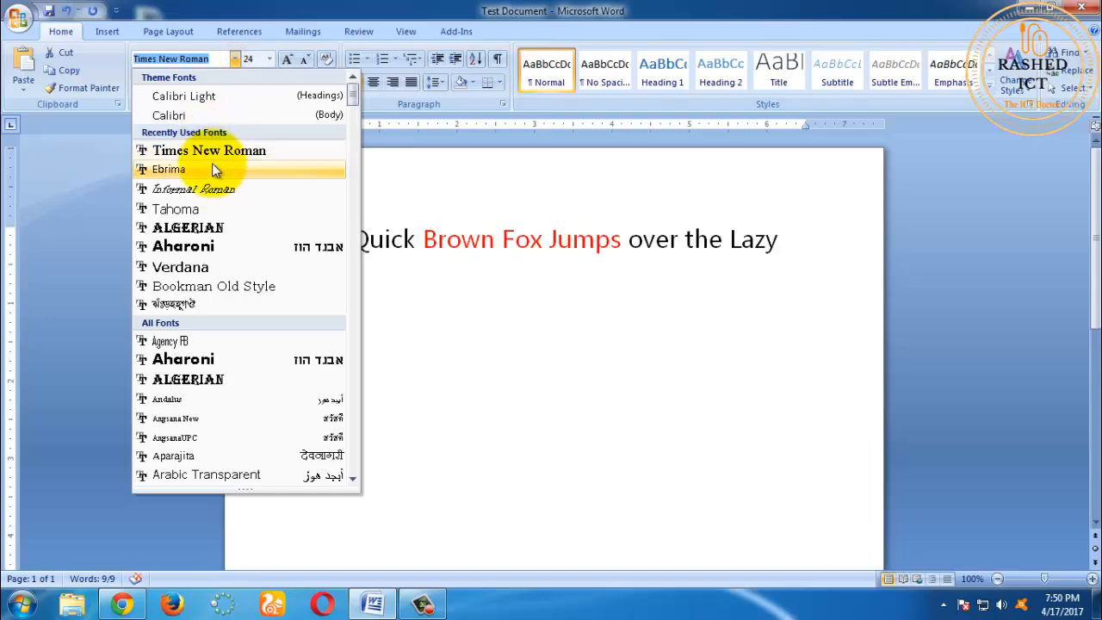
pyautogui.click(217, 190)
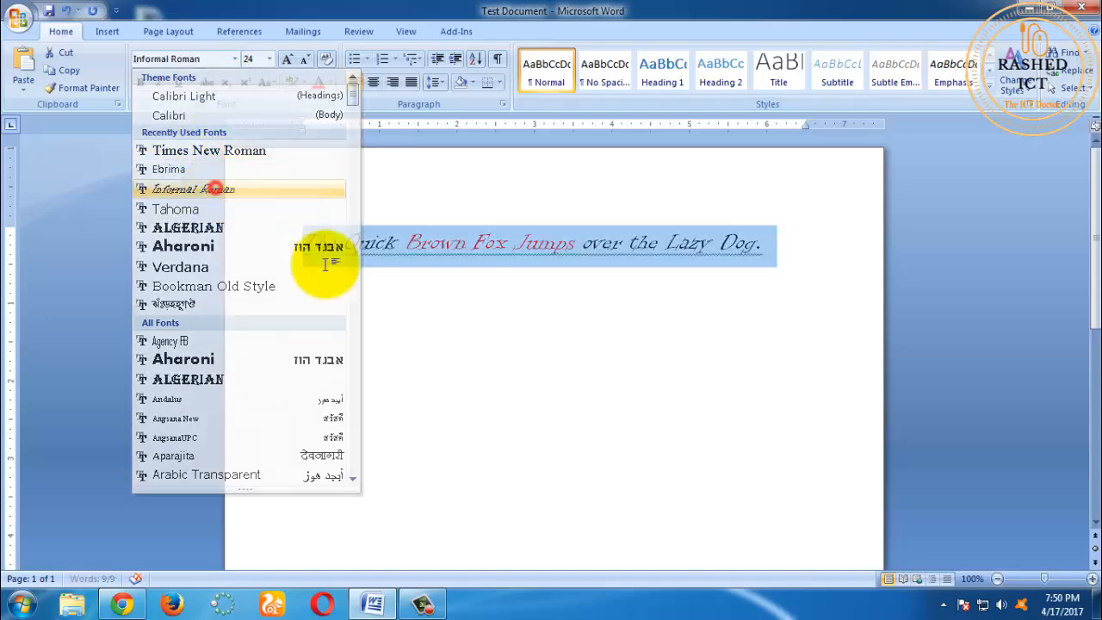
# Step: Change the selected sentence's font to Blackadder ITC from the full list of fonts
pyautogui.click(234, 60)
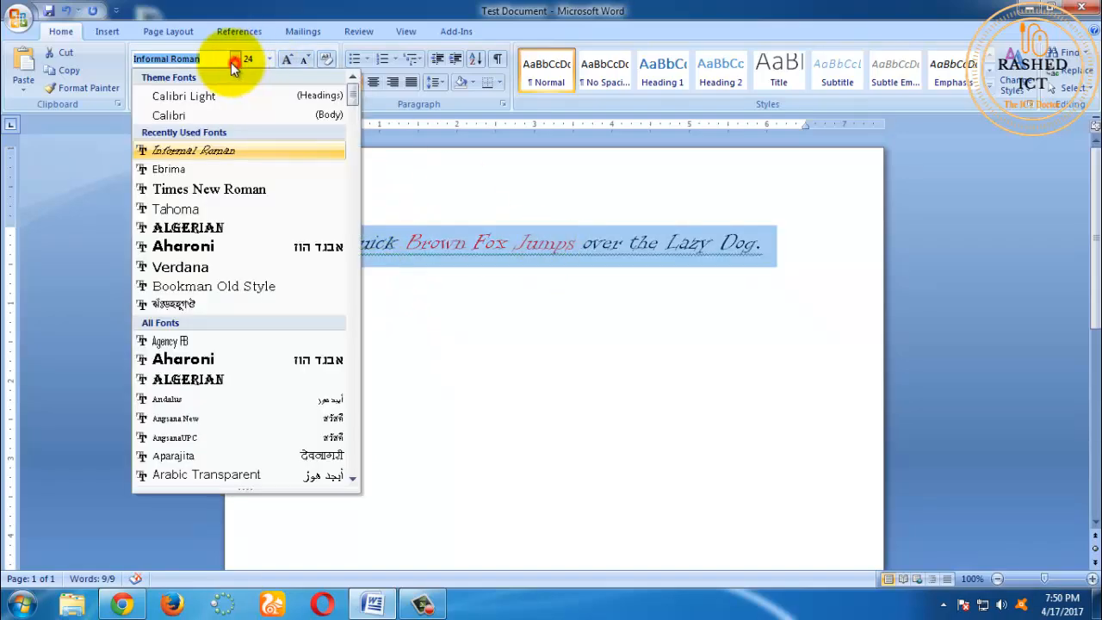
pyautogui.scroll(-3, 219, 289)
pyautogui.scroll(-8, 227, 285)
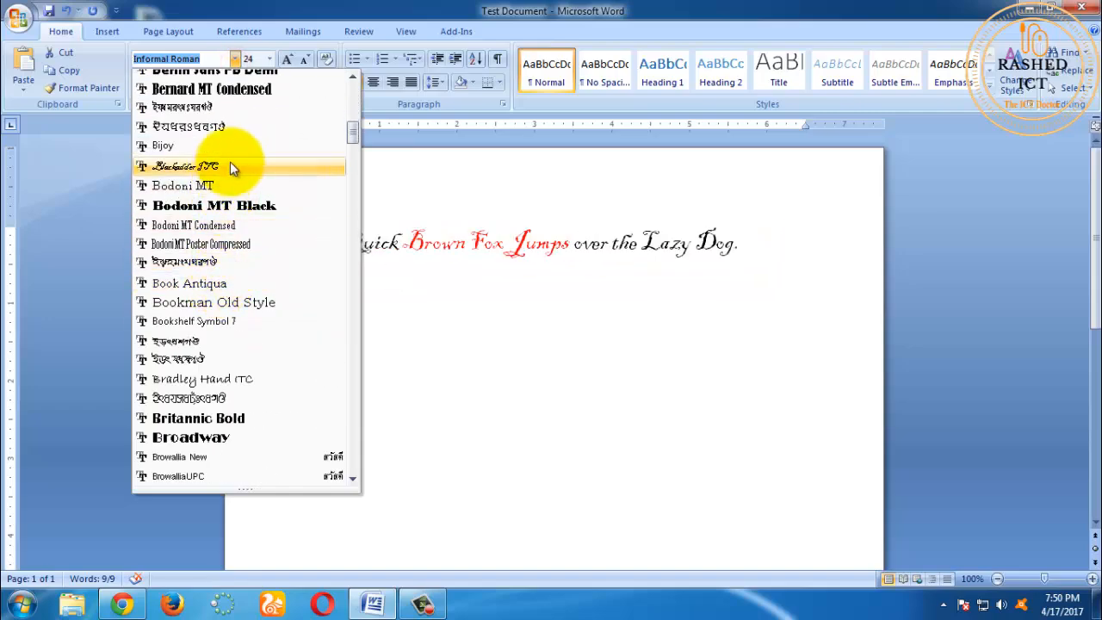
pyautogui.click(230, 166)
pyautogui.click(401, 271)
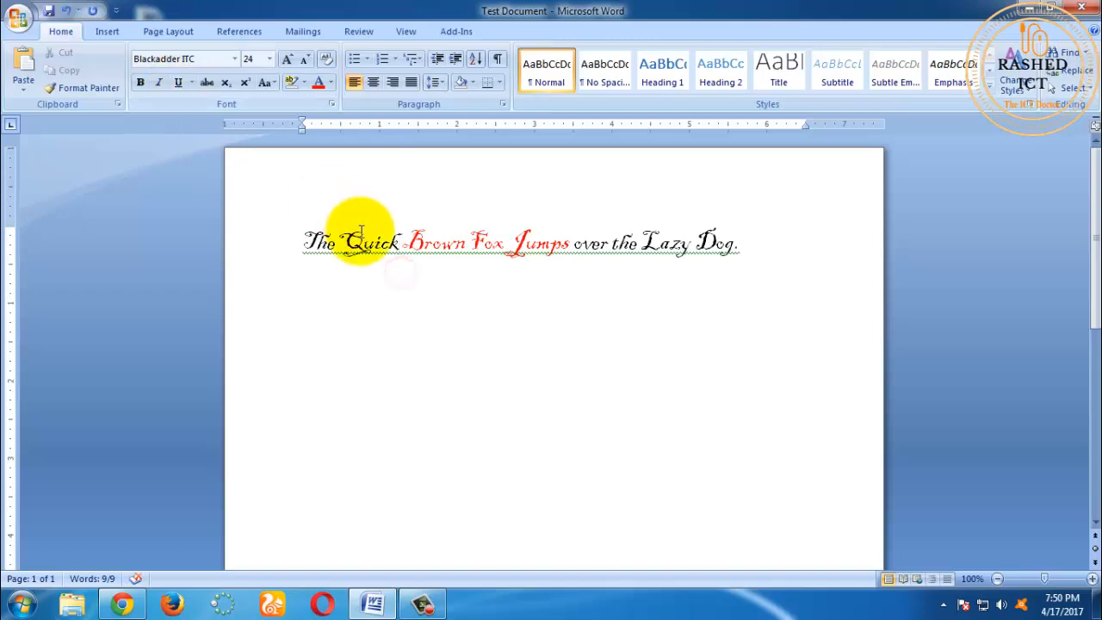
# Step: Set the whole sentence's font to Times New Roman by entering its name, and reduce the size to 22 with Shrink Font
pyautogui.click(270, 245)
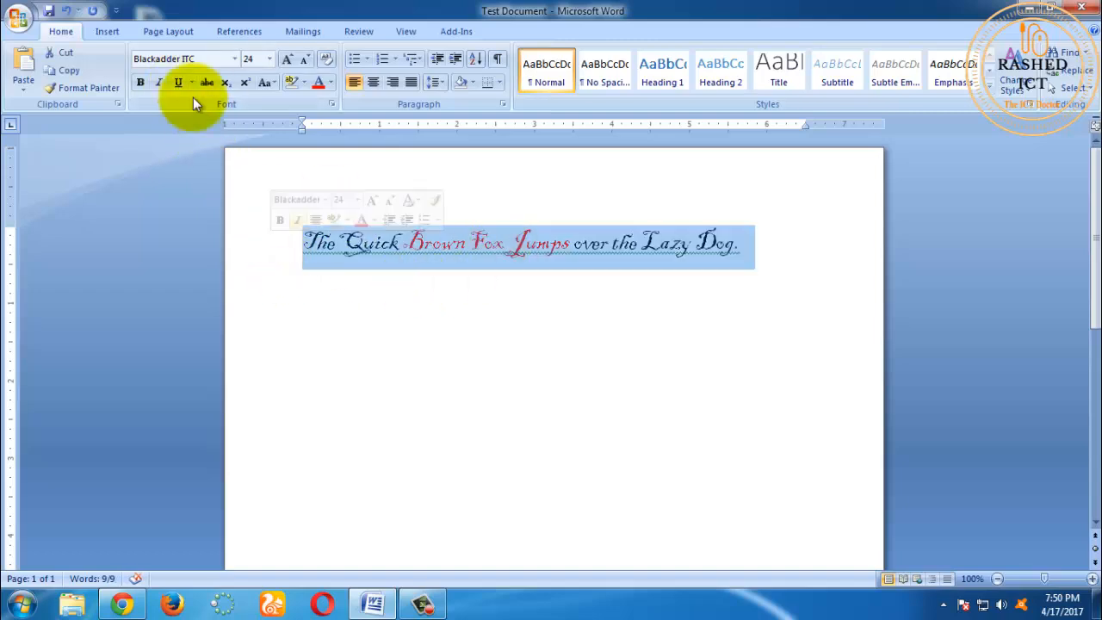
pyautogui.click(169, 53)
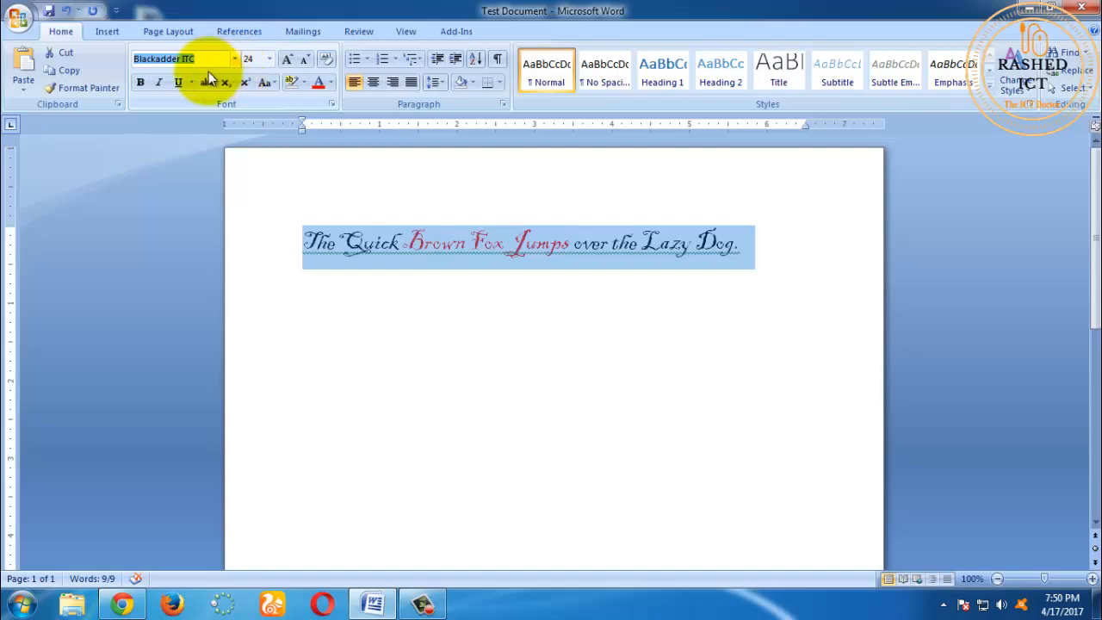
pyautogui.write('Times New Roman')
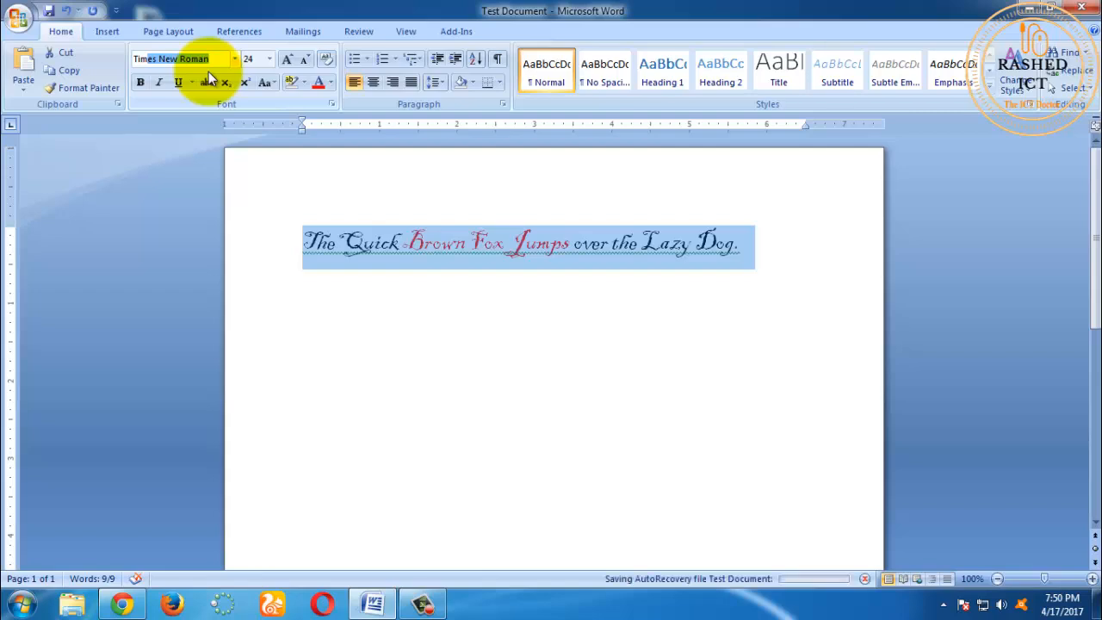
pyautogui.press('Return')
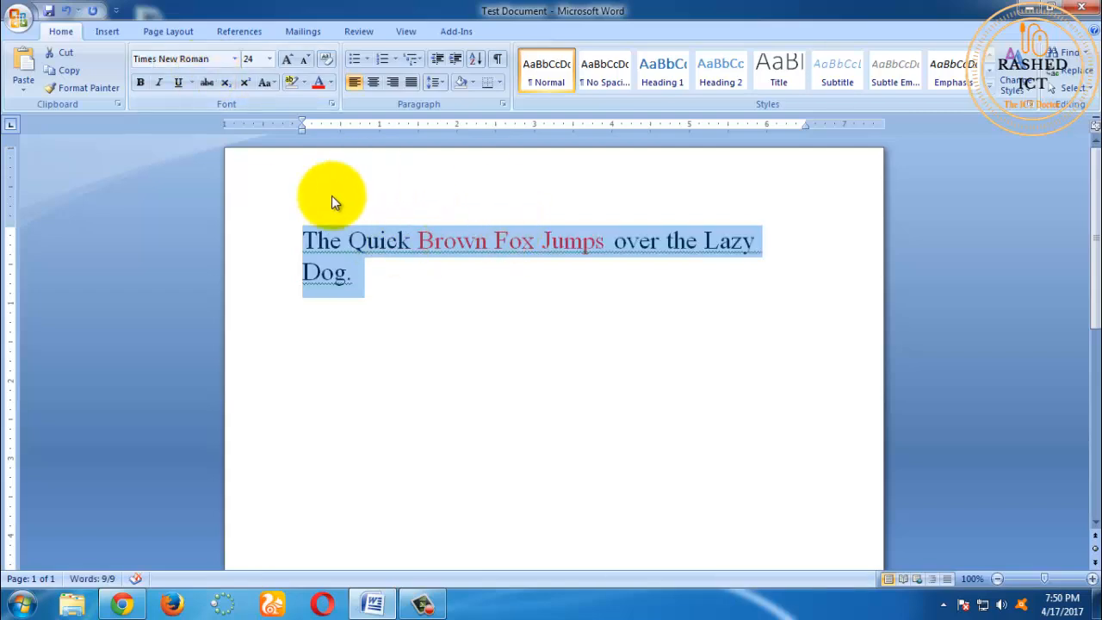
pyautogui.click(308, 59)
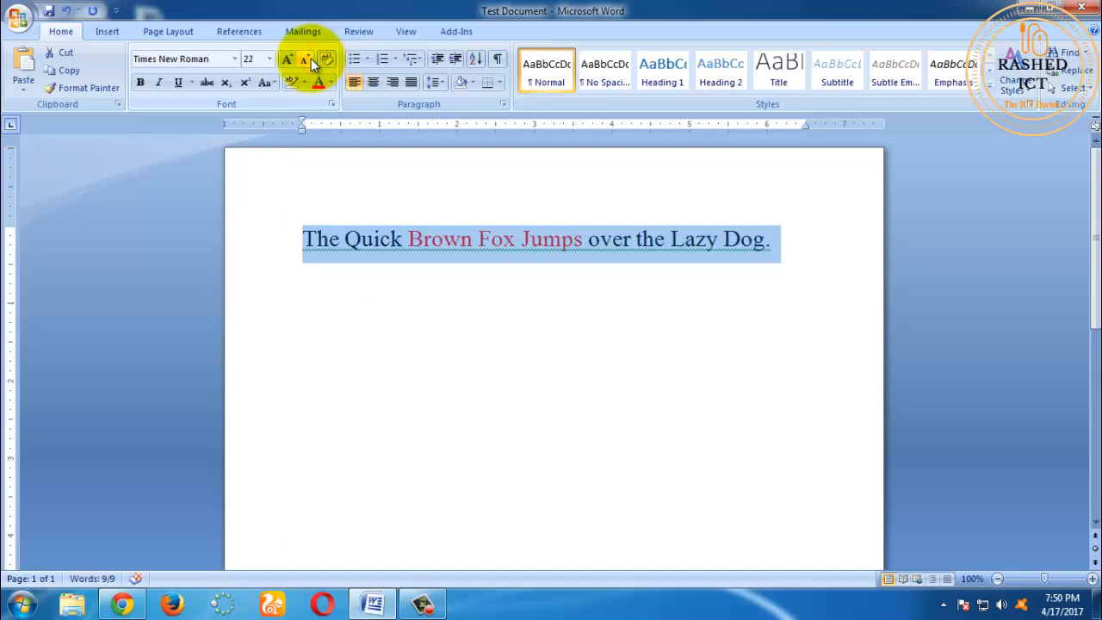
pyautogui.click(362, 298)
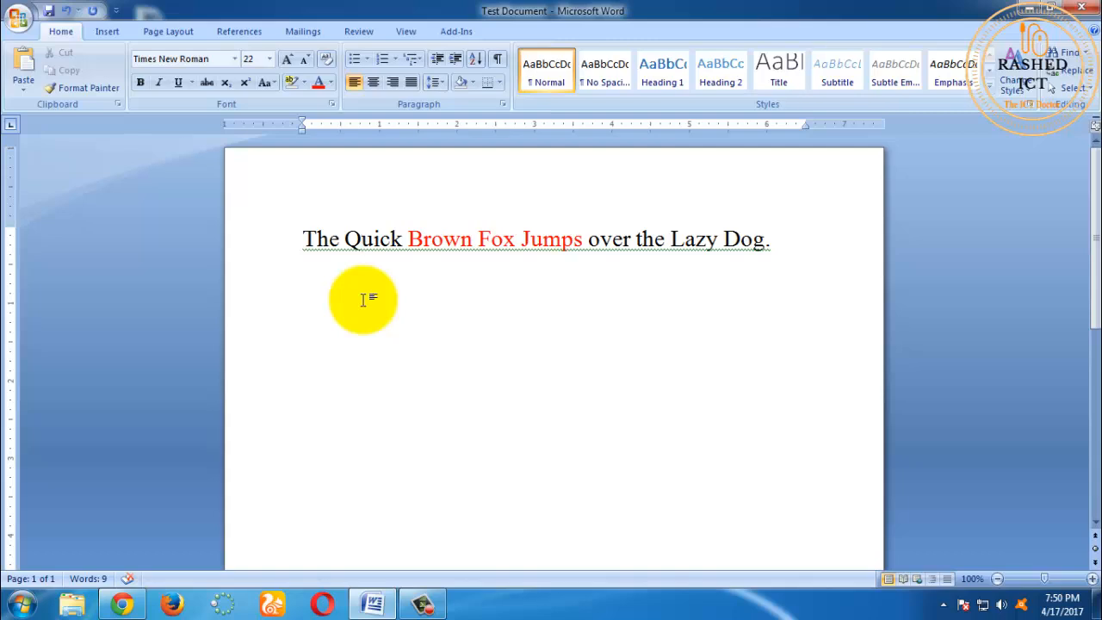
pyautogui.click(422, 602)
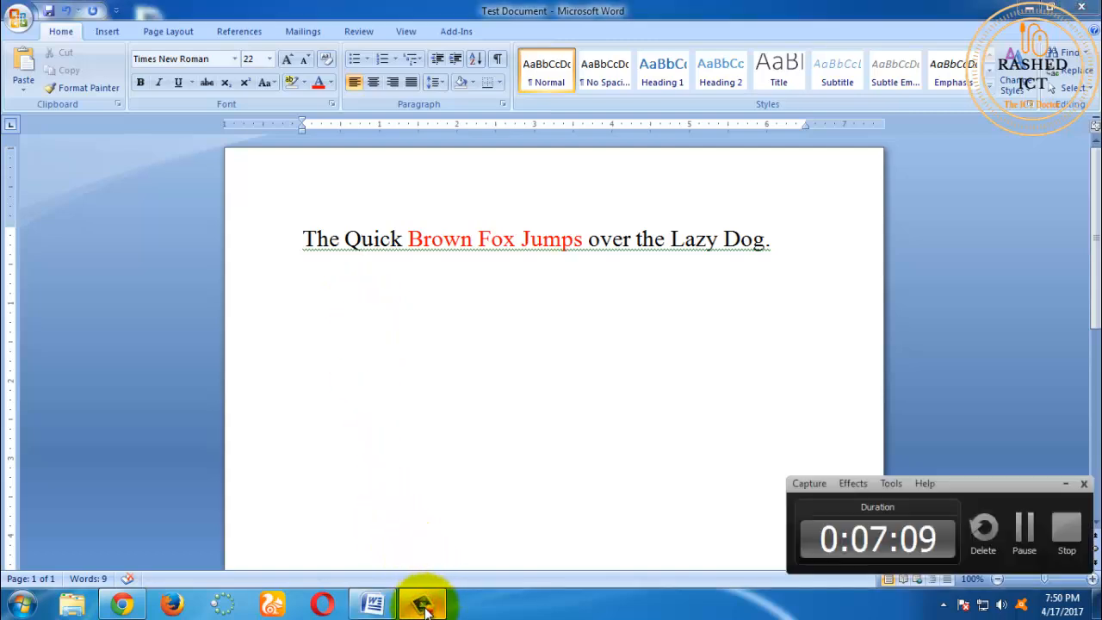